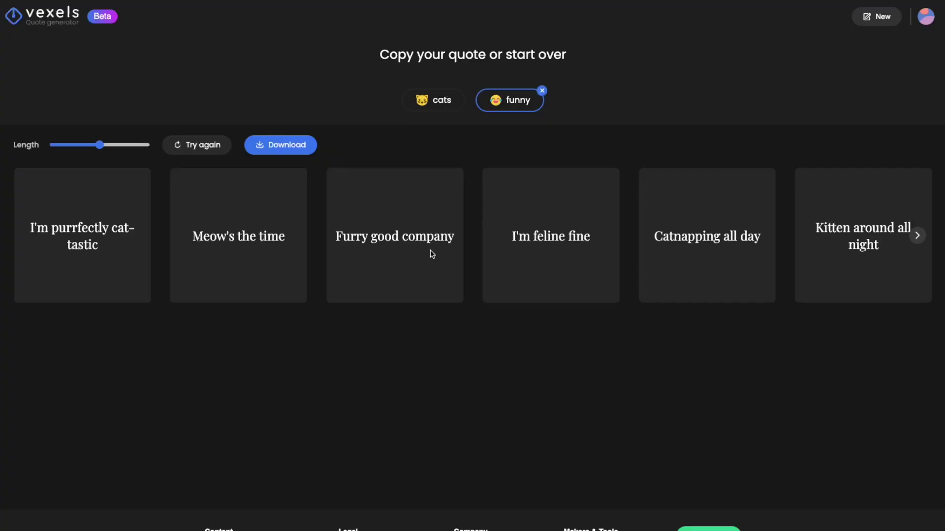
Step: Advance the Vexels quote carousel to show more funny cat phrases like 'Catnapping all day'
click(916, 236)
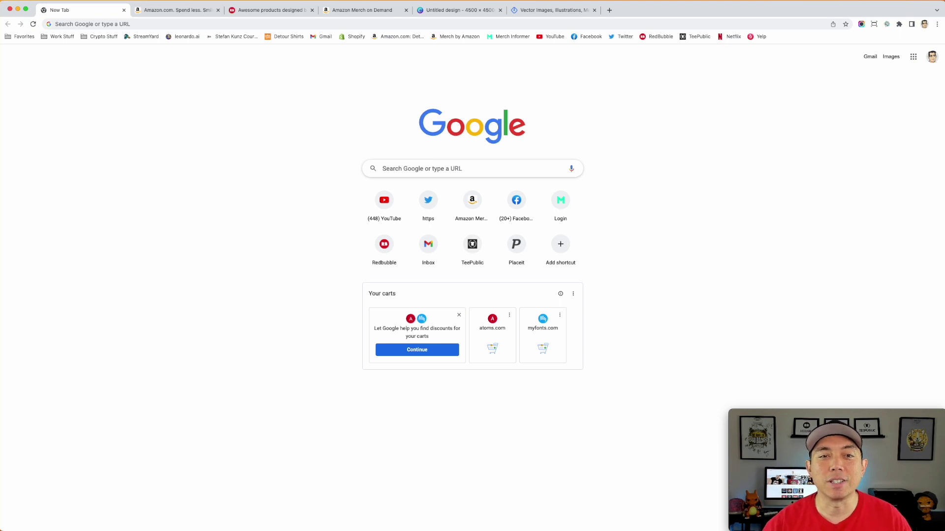
Step: Search Google for 'funny cat t-shirt' and switch to the image results
click(394, 166)
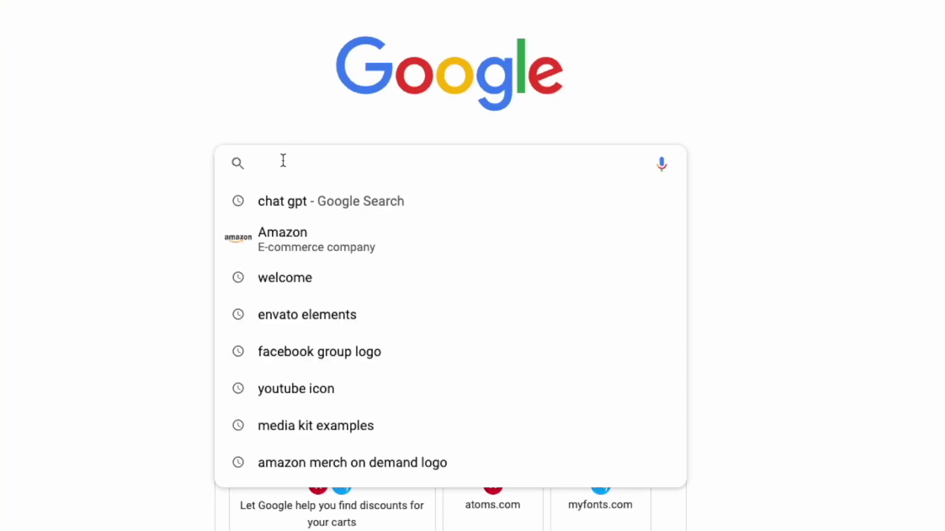
text(funny )
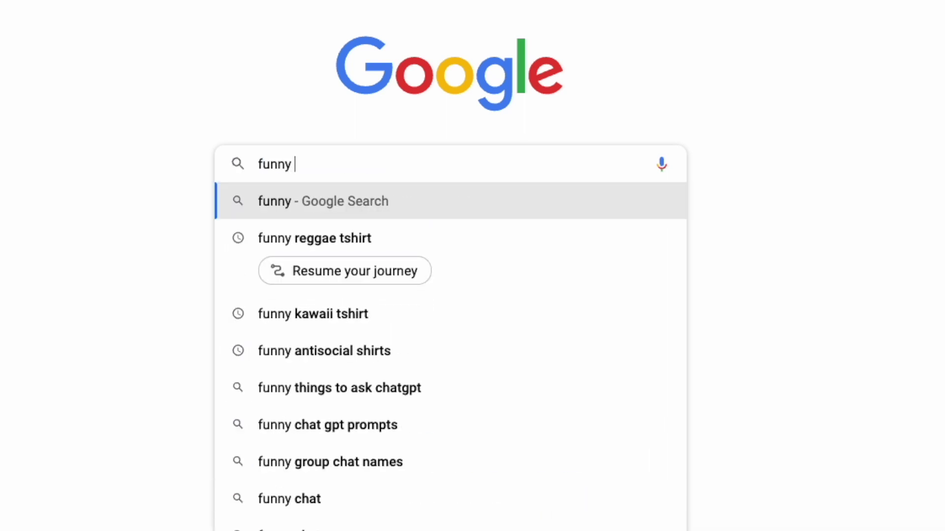
text(cat t-shirt)
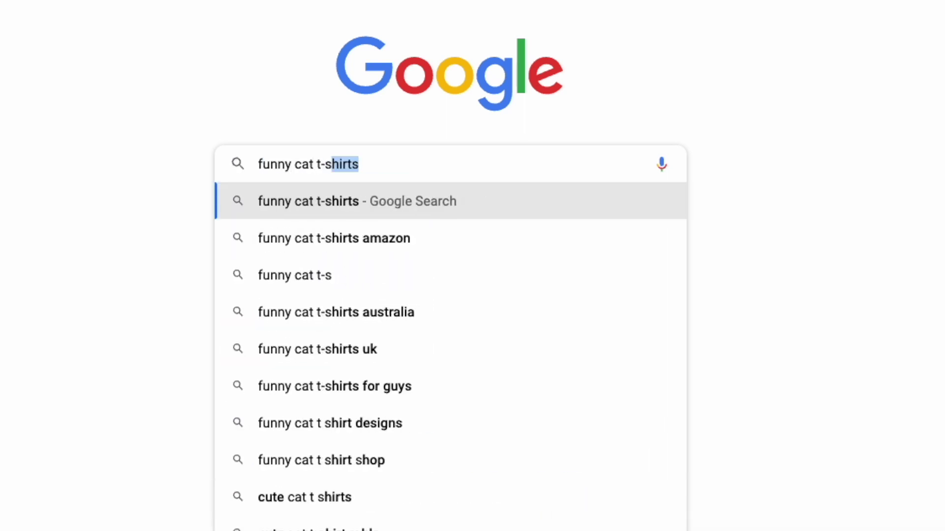
key(BackSpace)
key(Return)
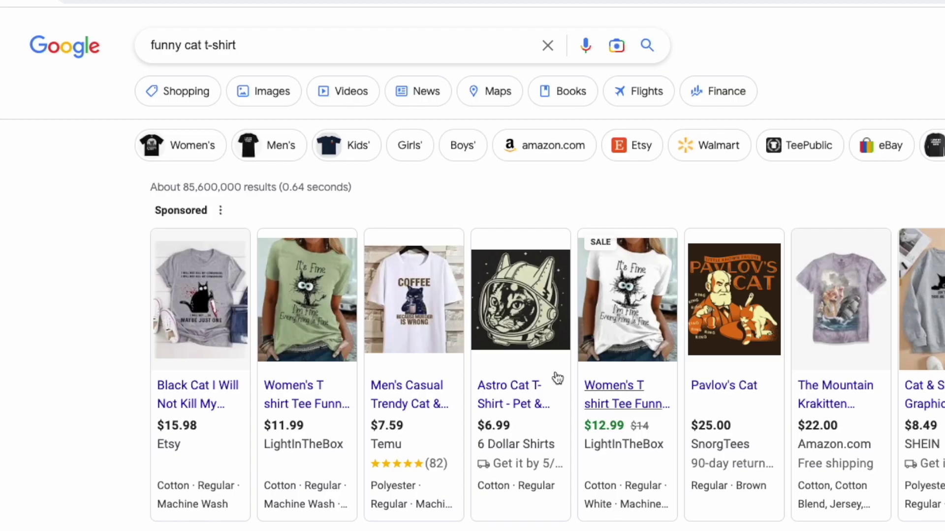
click(247, 96)
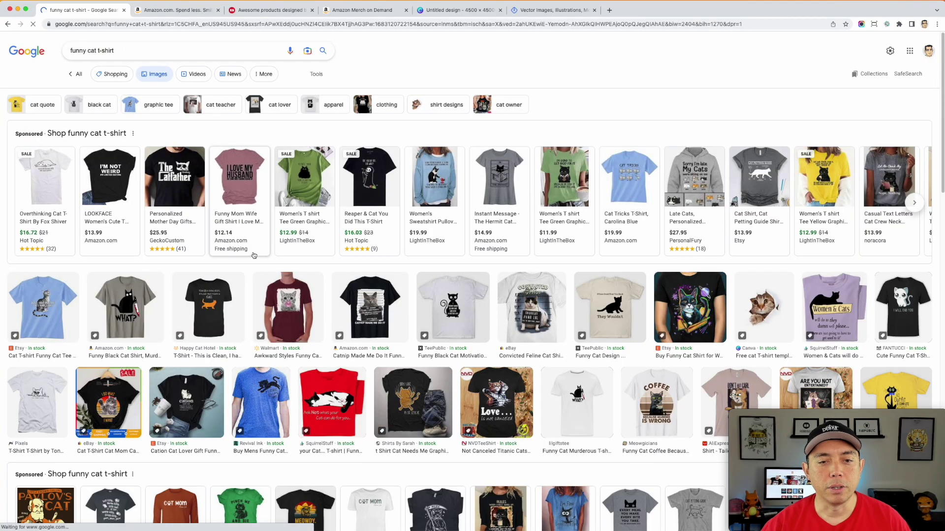
Step: Preview the coffee cat, Women & Cats and grey WHAT? cat shirt designs
scroll(421, 346, down, 2)
scroll(421, 346, down, 2)
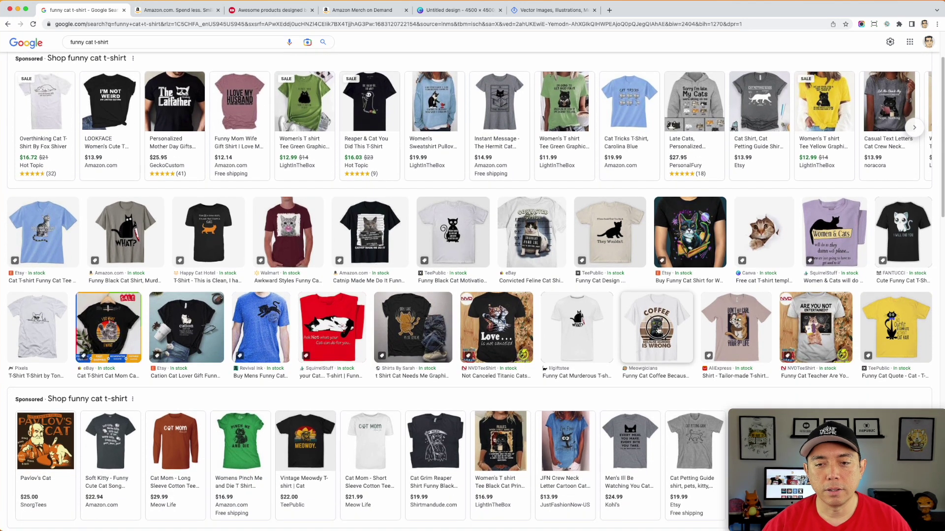
click(658, 330)
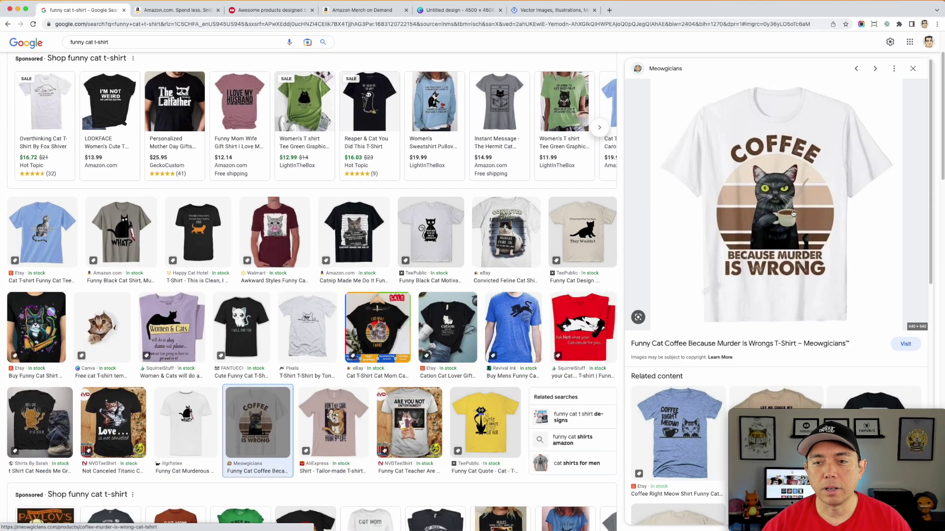
click(177, 337)
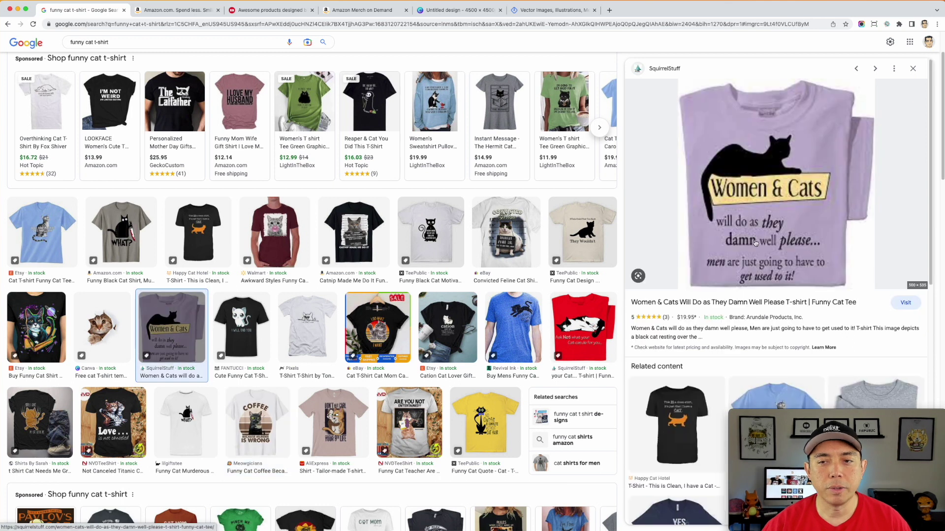
click(104, 234)
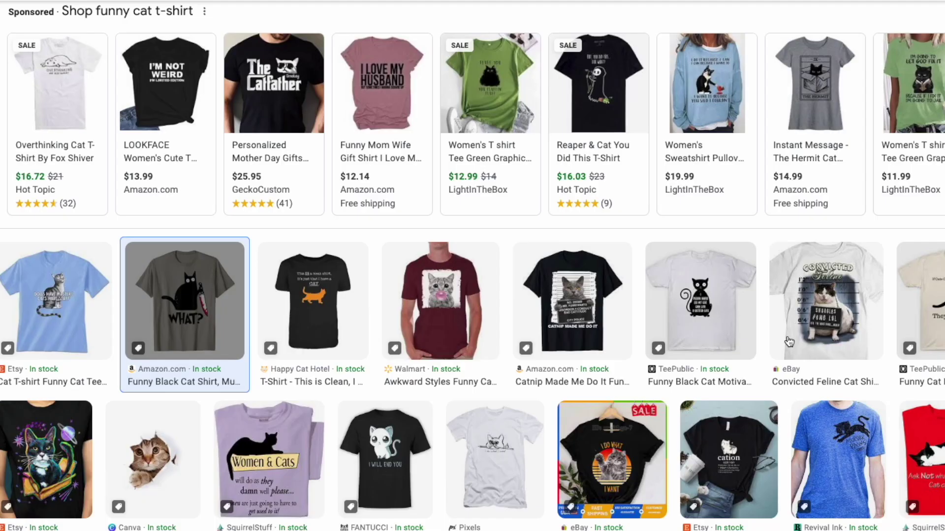
scroll(368, 385, down, 4)
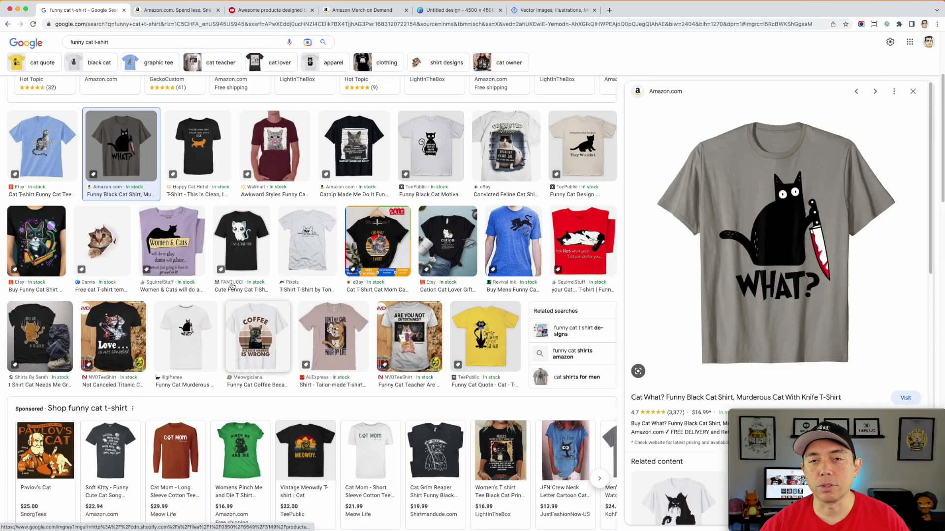
scroll(368, 385, up, 5)
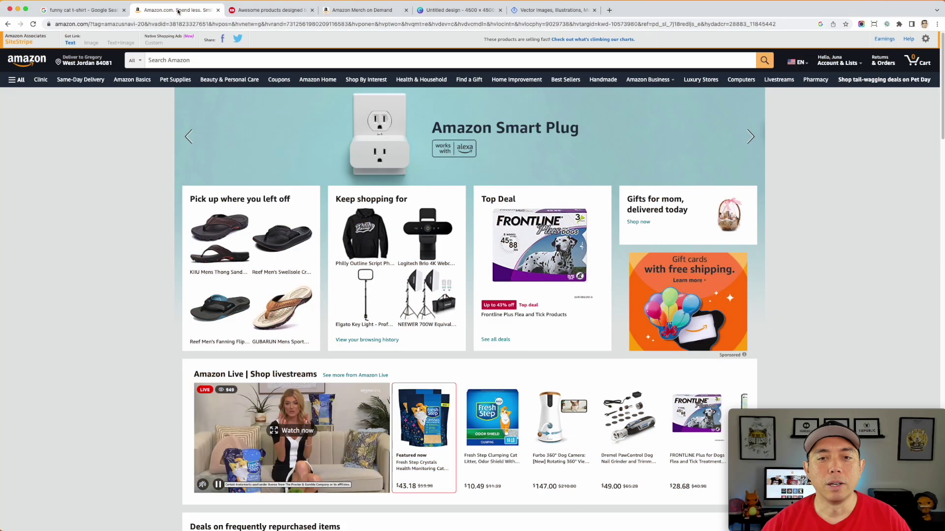
Step: Search Amazon for 'funny cat tshirts'
click(172, 59)
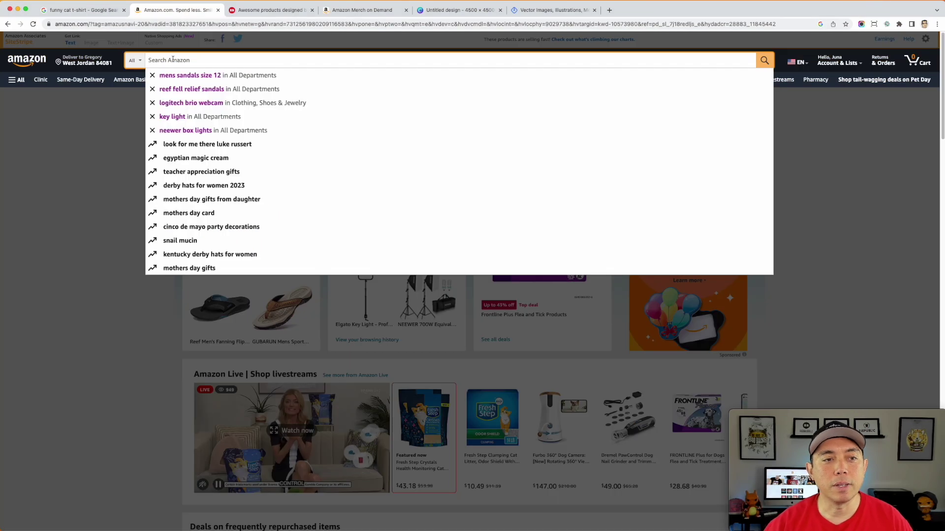
text(cat)
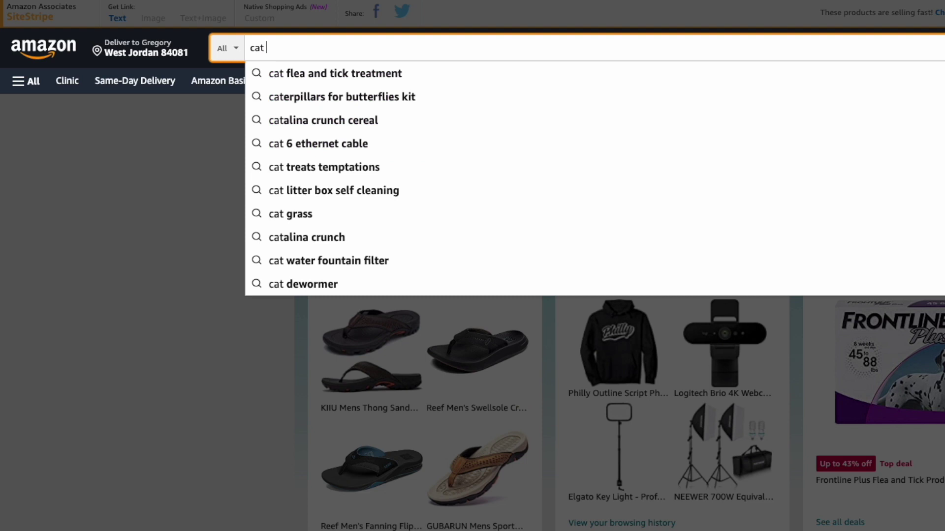
key(BackSpace)
key(BackSpace)
key(BackSpace)
key(BackSpace)
text(fu)
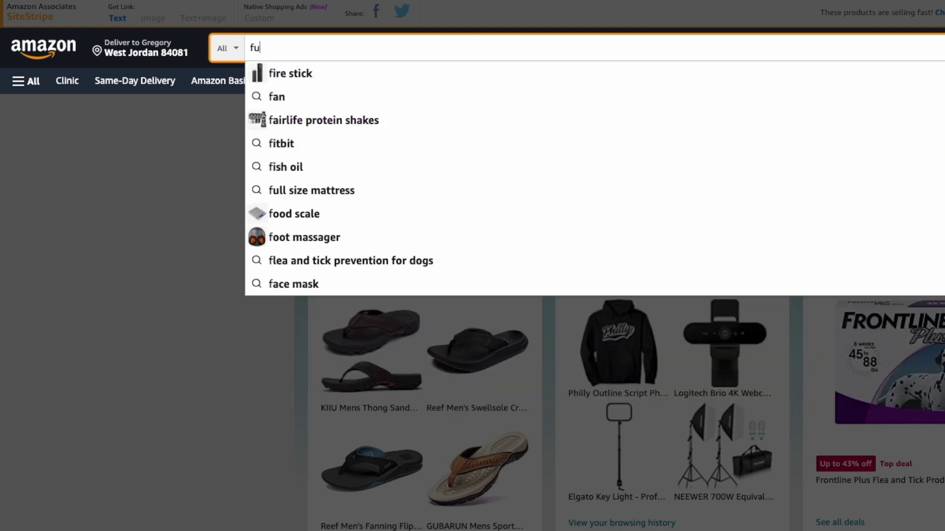
text(nny ts)
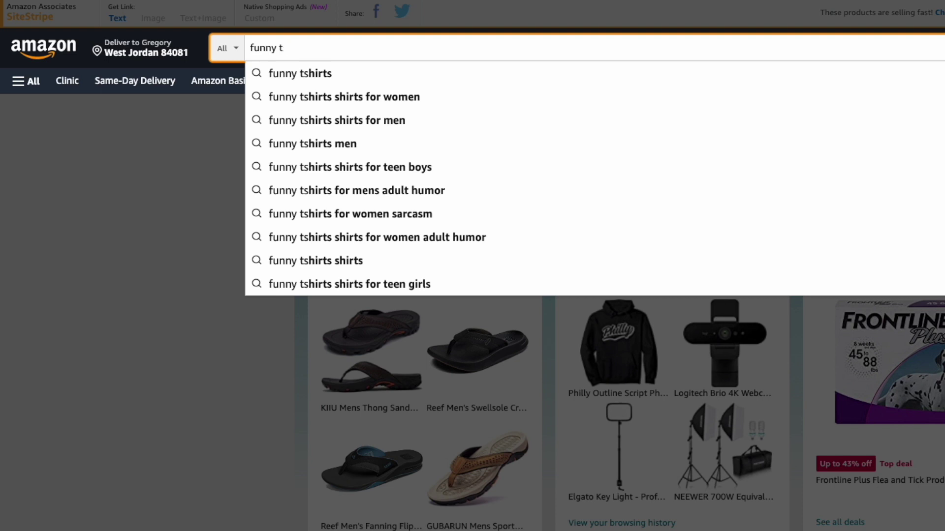
key(BackSpace)
key(BackSpace)
text(cat tshirts)
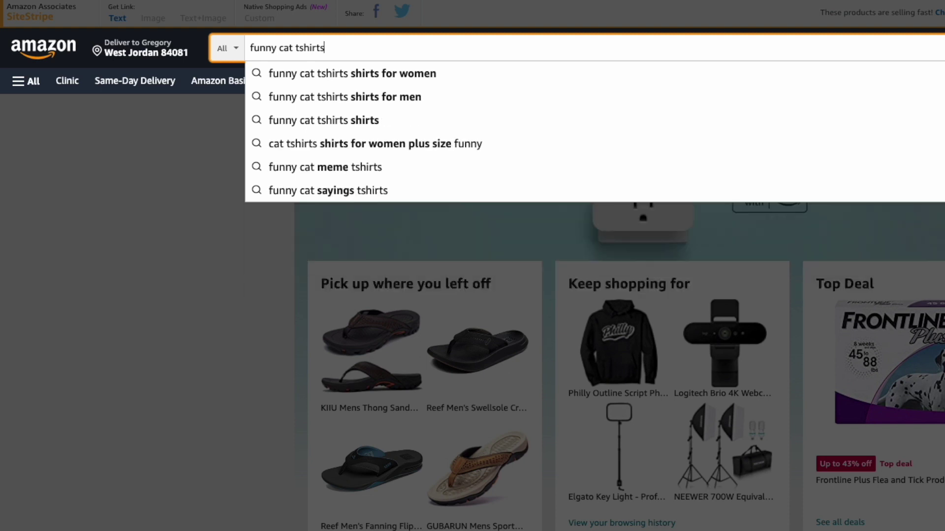
key(Return)
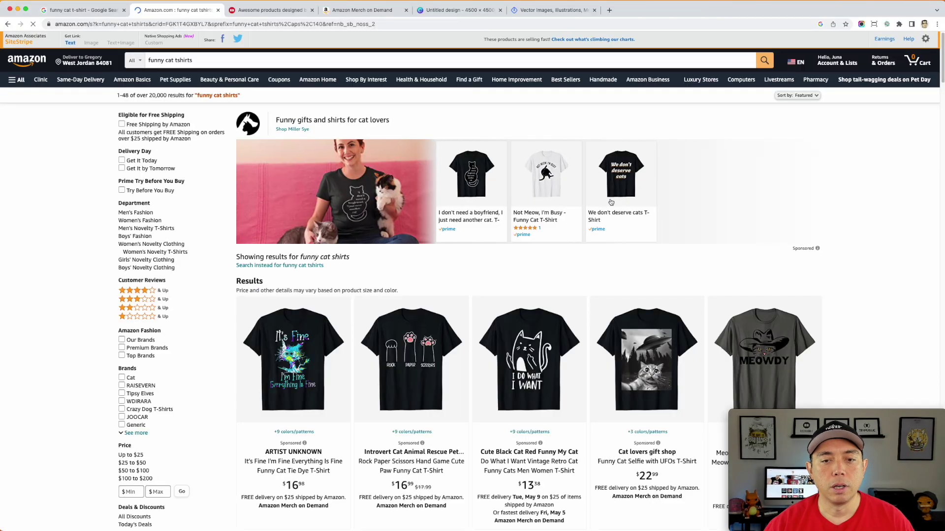
Step: Browse the shirt results and check product details, like the MEOWDY shirt's #44,132 rank
scroll(677, 281, down, 3)
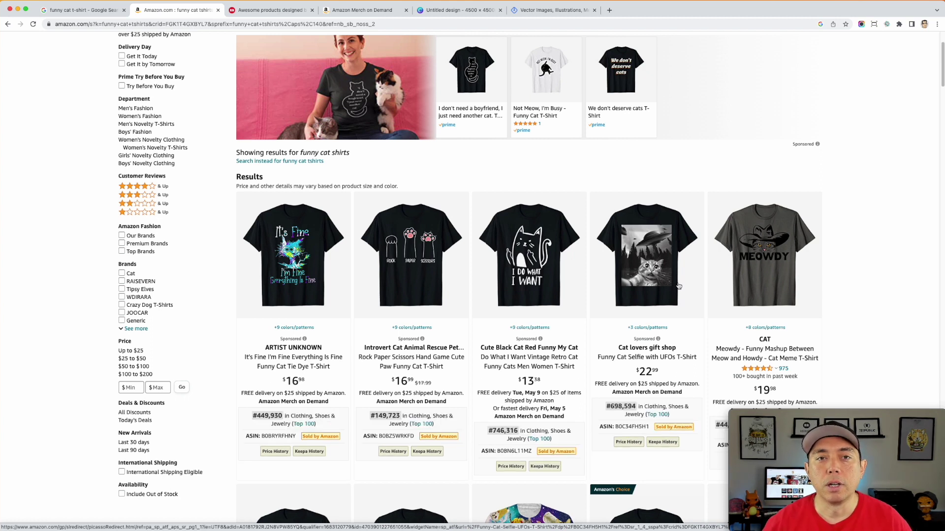
scroll(679, 268, down, 2)
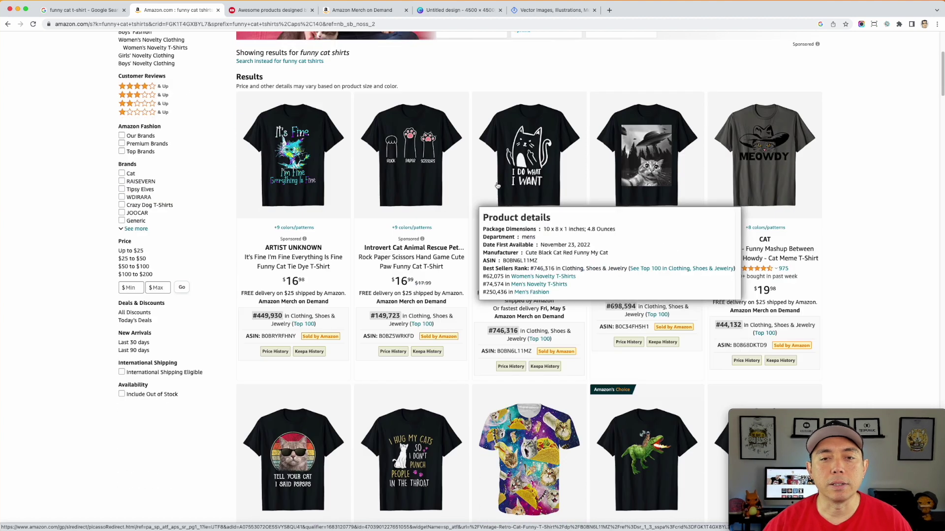
mouse_move(539, 227)
scroll(541, 229, up, 2)
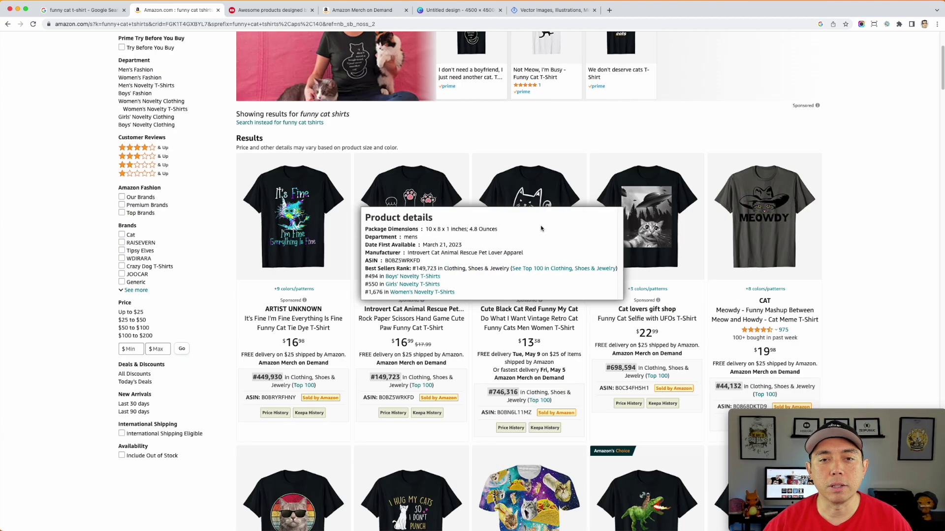
scroll(626, 250, up, 1)
mouse_move(721, 249)
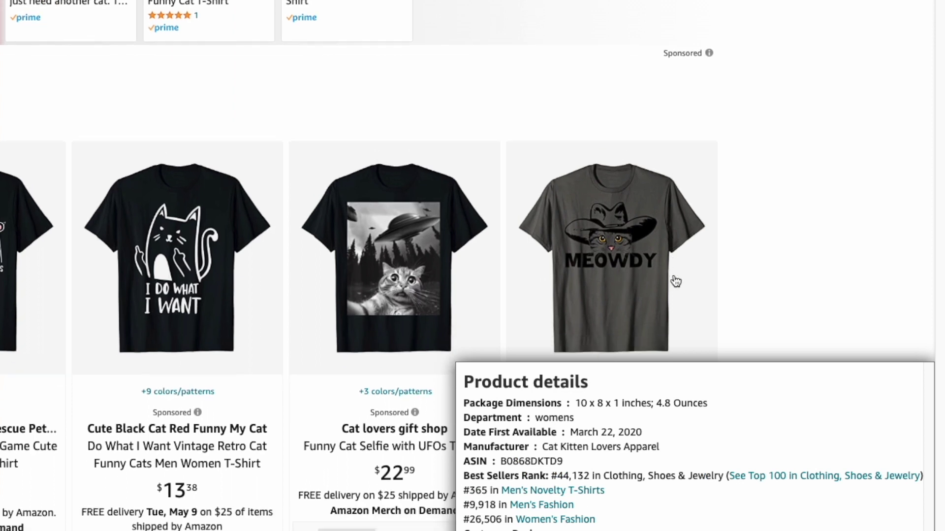
scroll(674, 280, down, 2)
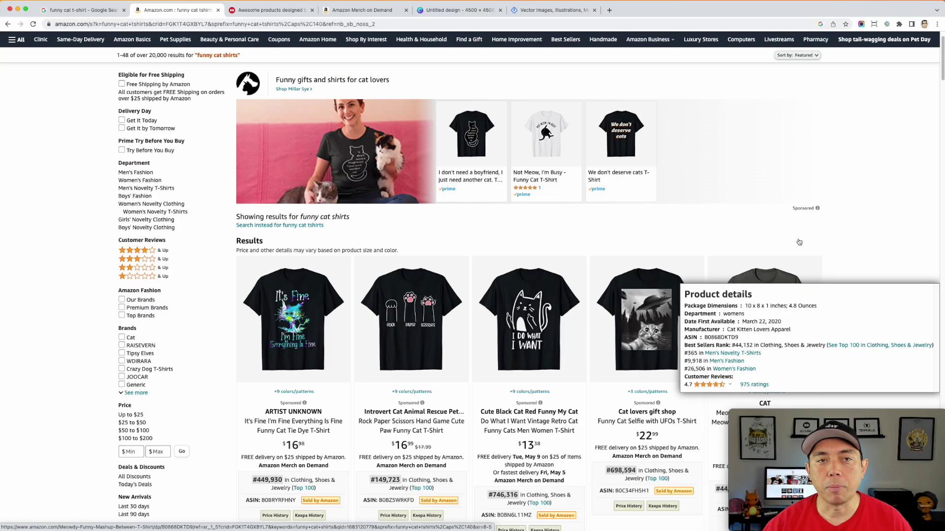
scroll(799, 242, up, 2)
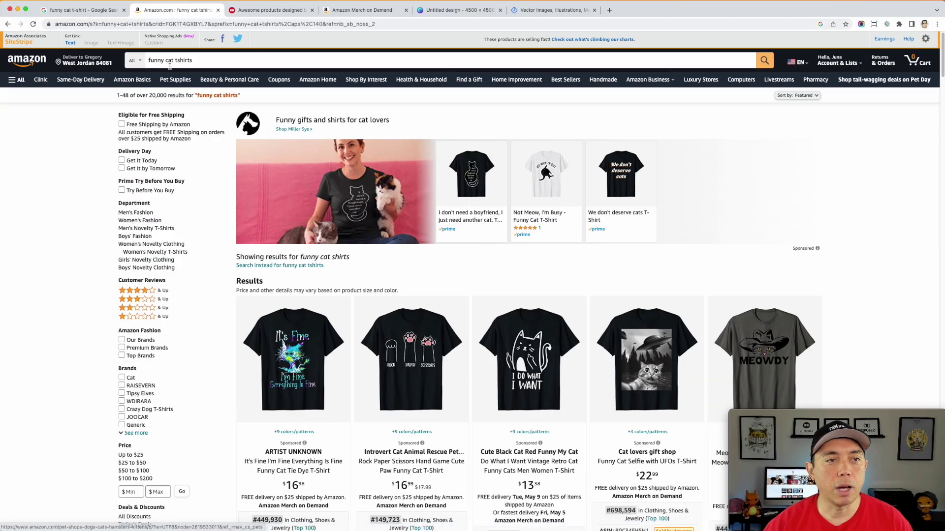
Step: Replace 'funny' with 'meowdy' to search 'meowdy cat tshirts' and scroll the MEOWDY designs
drag(164, 61, 150, 61)
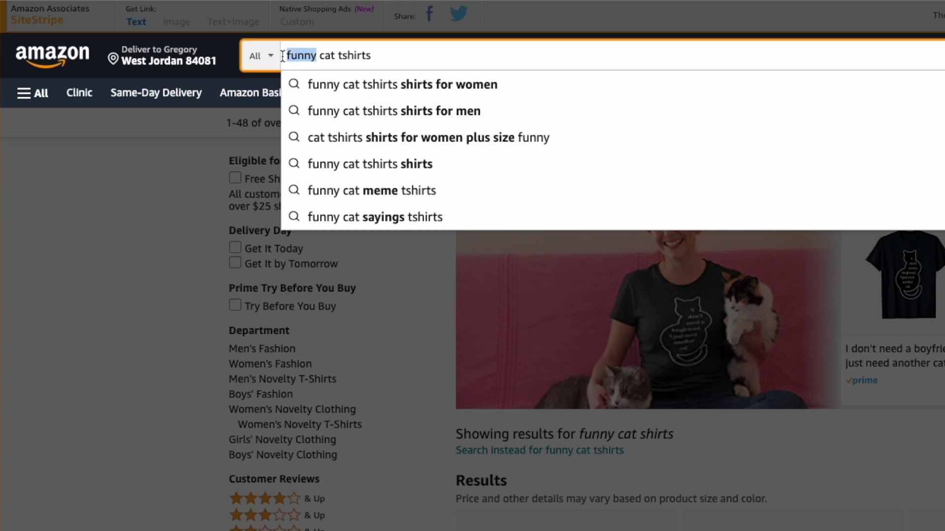
text(meowdy)
key(Return)
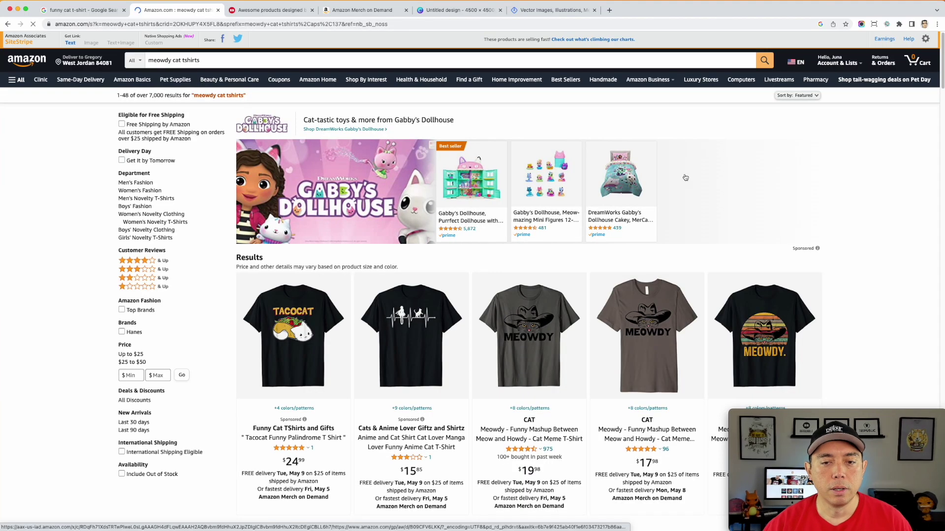
scroll(772, 205, down, 2)
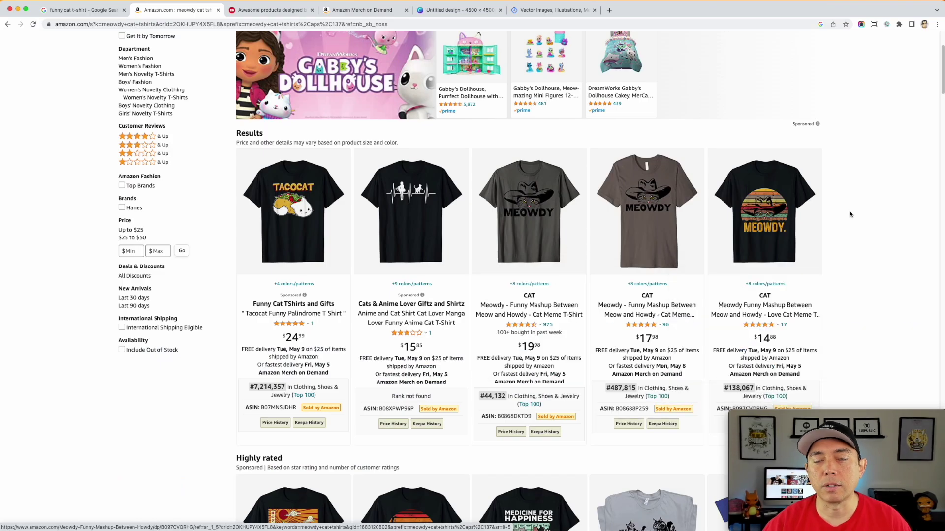
scroll(842, 253, down, 1)
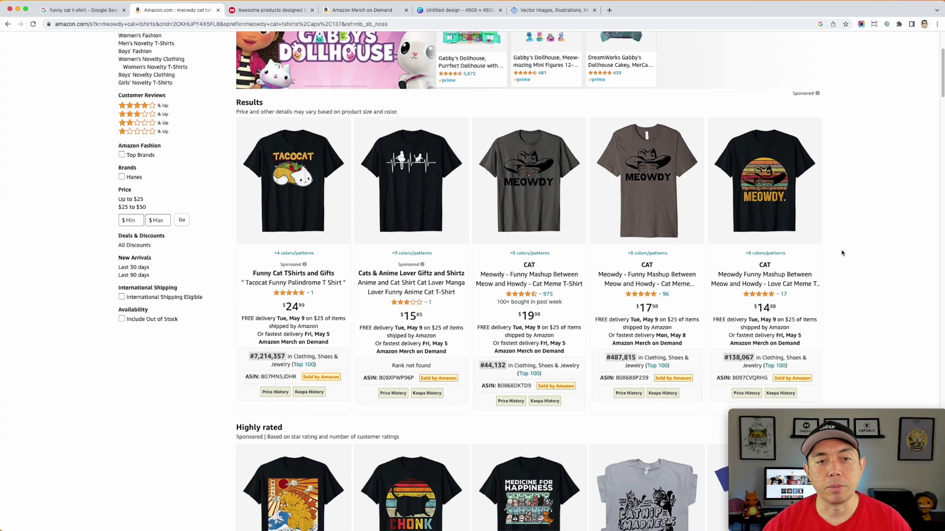
scroll(842, 252, down, 3)
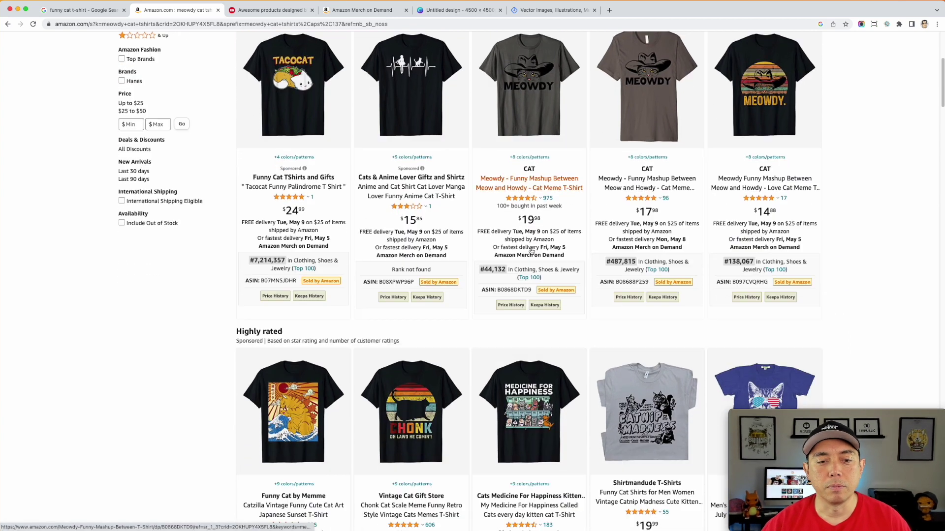
scroll(530, 251, down, 7)
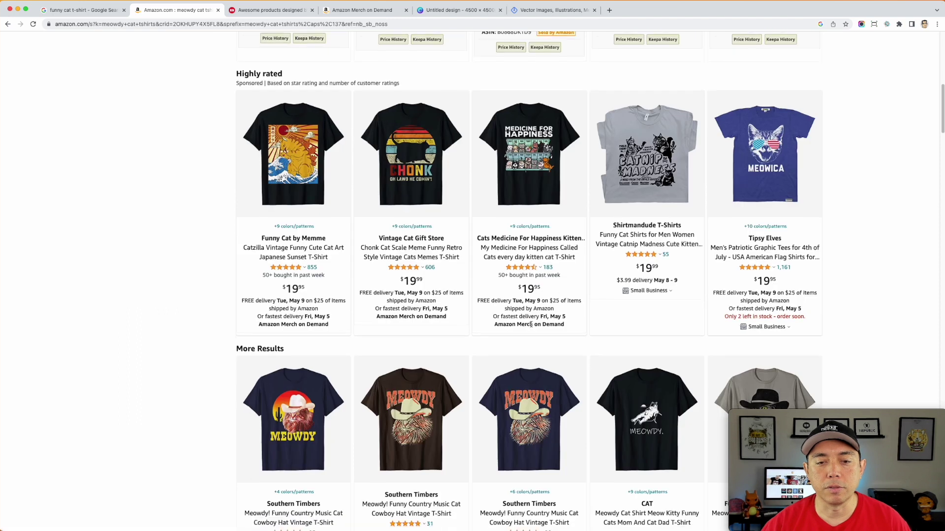
scroll(530, 326, down, 5)
scroll(377, 279, down, 6)
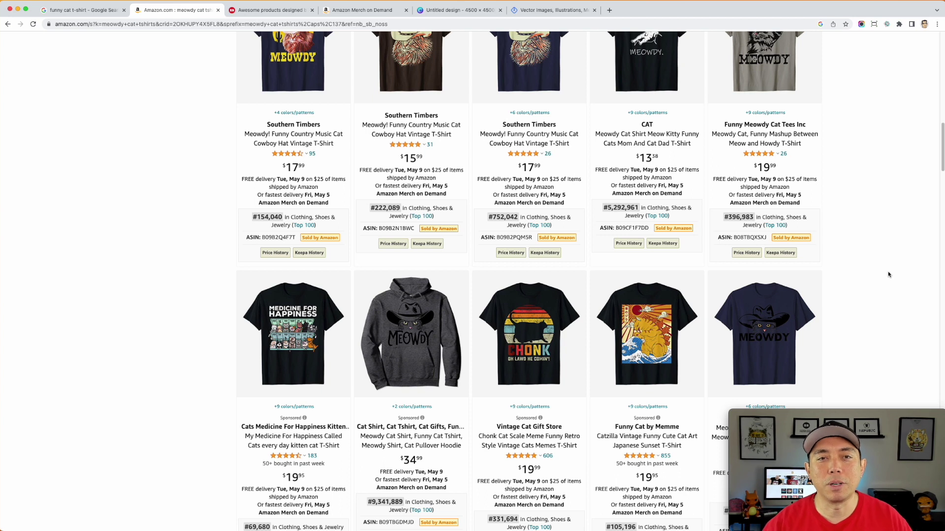
Step: On Redbubble, search 'funny cat tshirt' and scroll through the T-shirt results
click(261, 10)
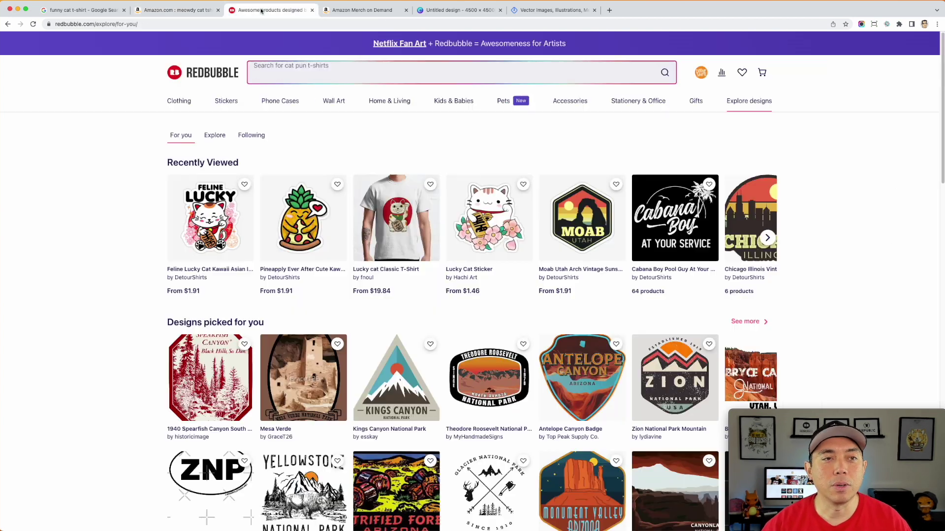
click(298, 77)
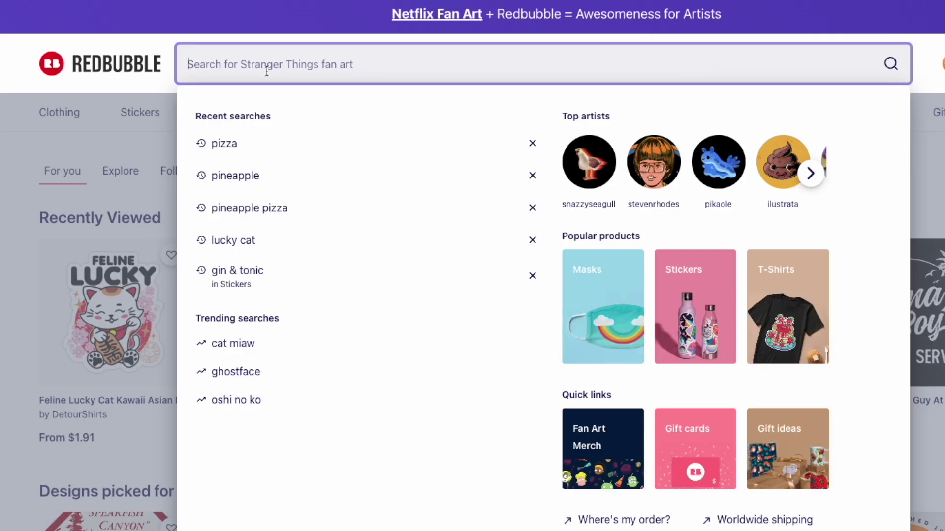
text(funny ca)
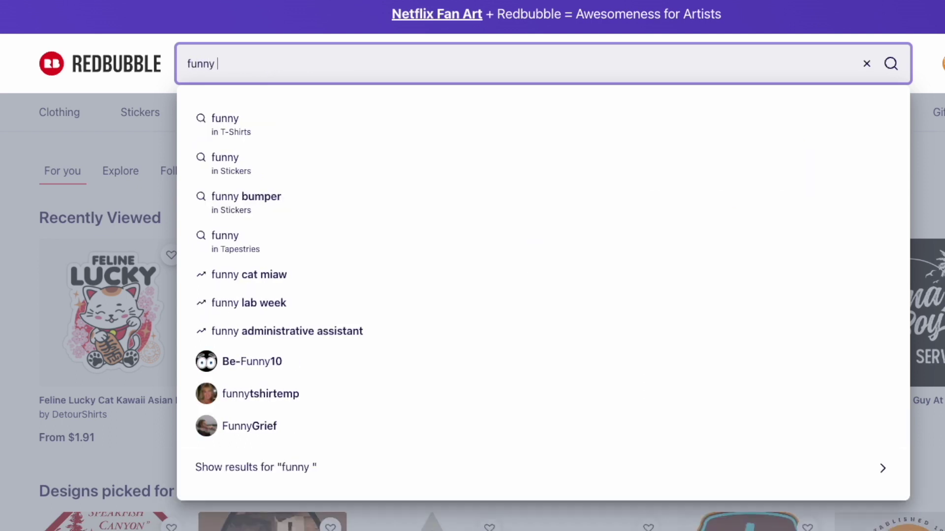
text(t tshirt)
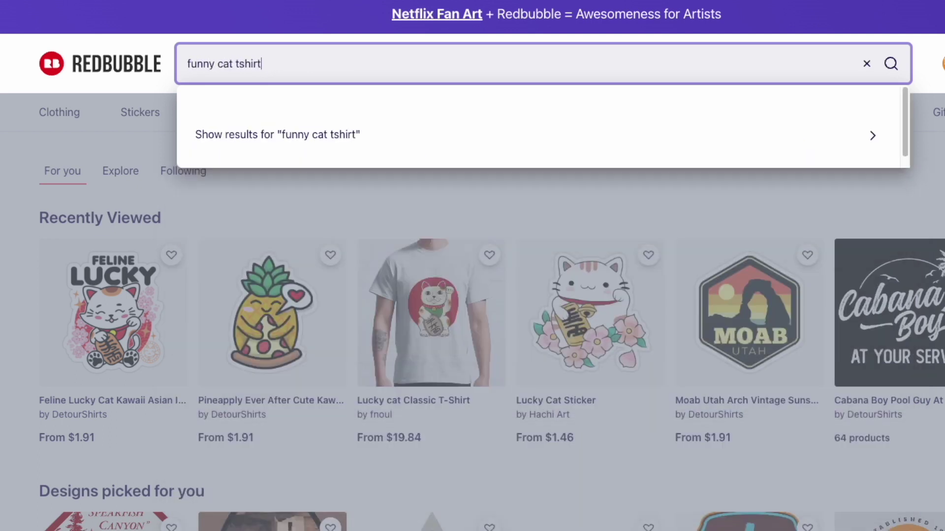
key(Return)
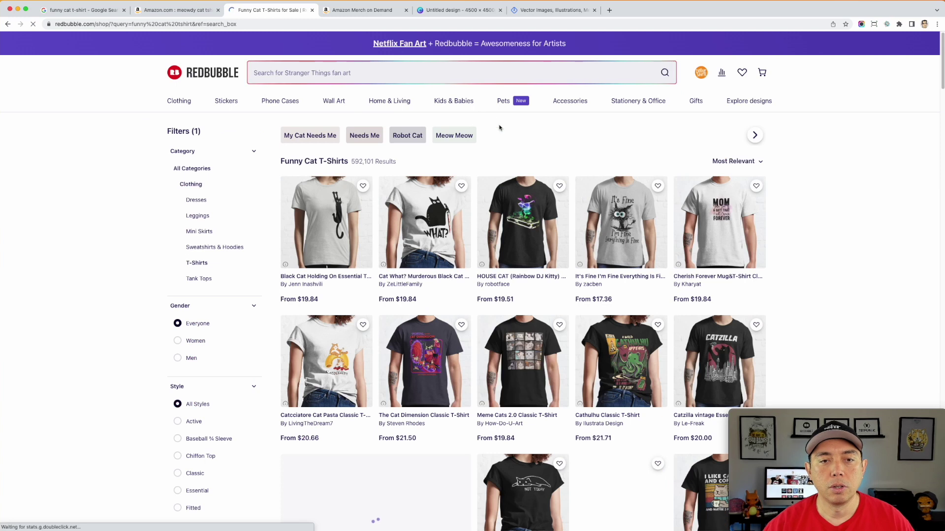
scroll(859, 230, down, 5)
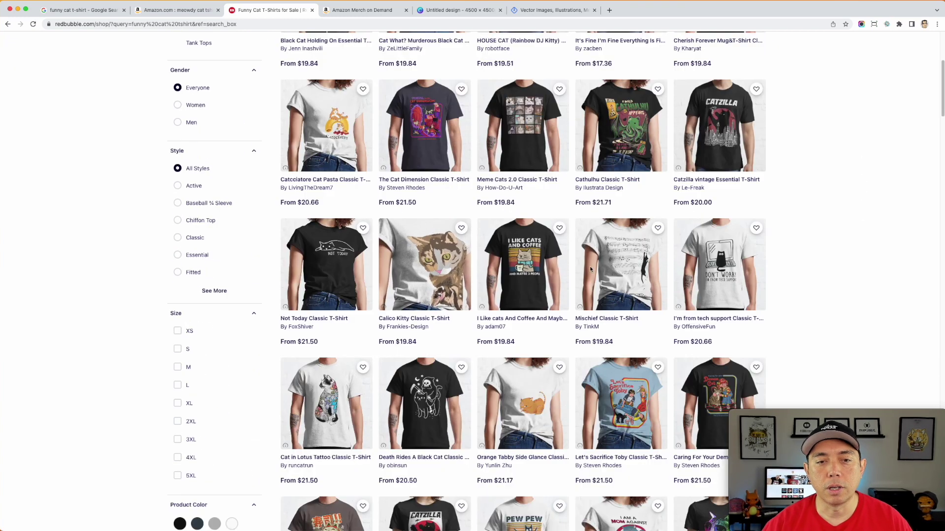
scroll(616, 286, down, 3)
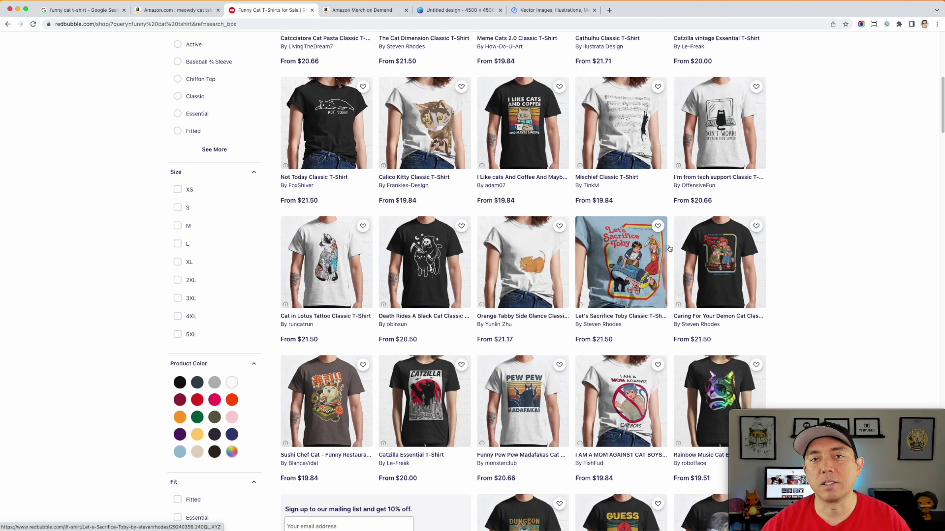
scroll(816, 218, up, 3)
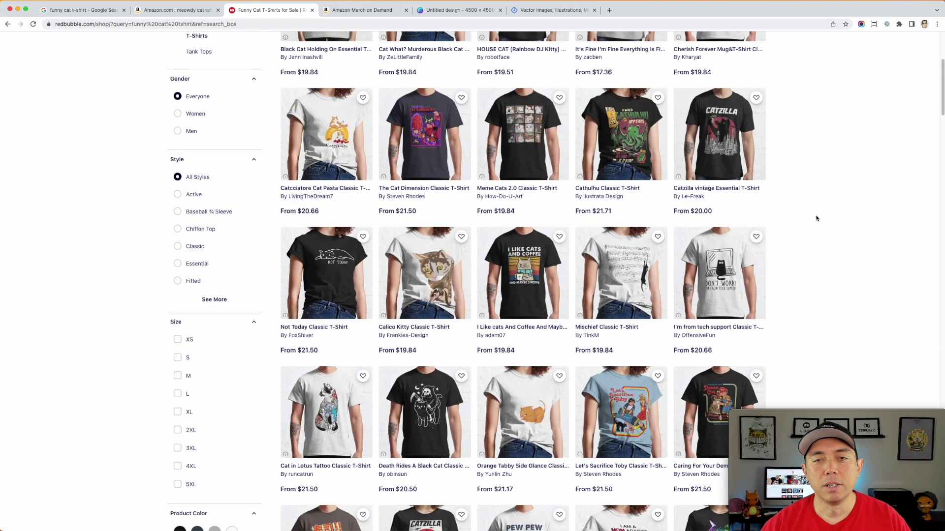
scroll(816, 218, up, 5)
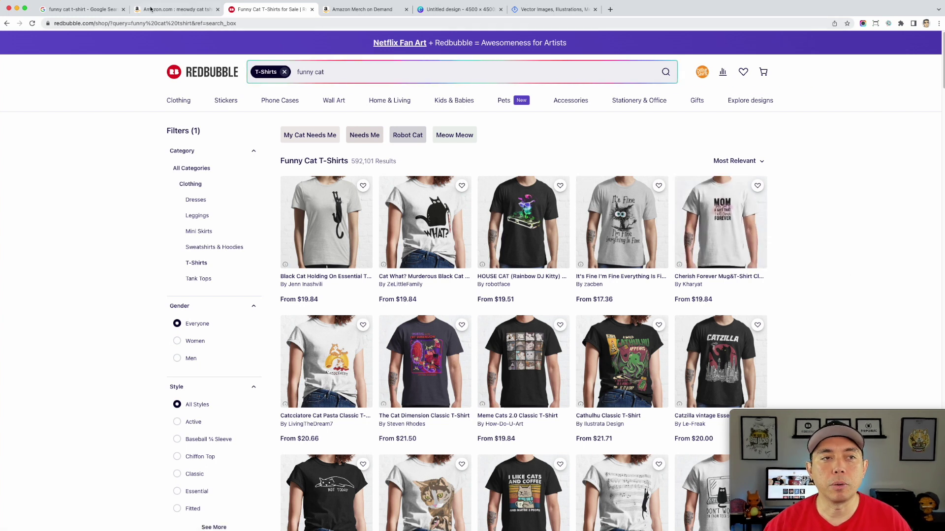
Step: Run a PrettyMerch Trend Finder search for 'funny cat t-shirt'
click(349, 10)
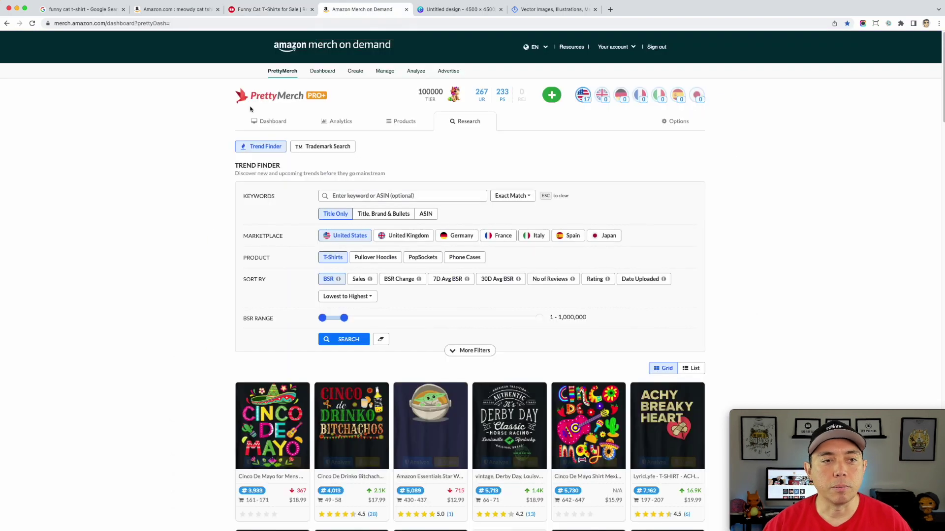
scroll(571, 228, down, 3)
scroll(407, 154, up, 2)
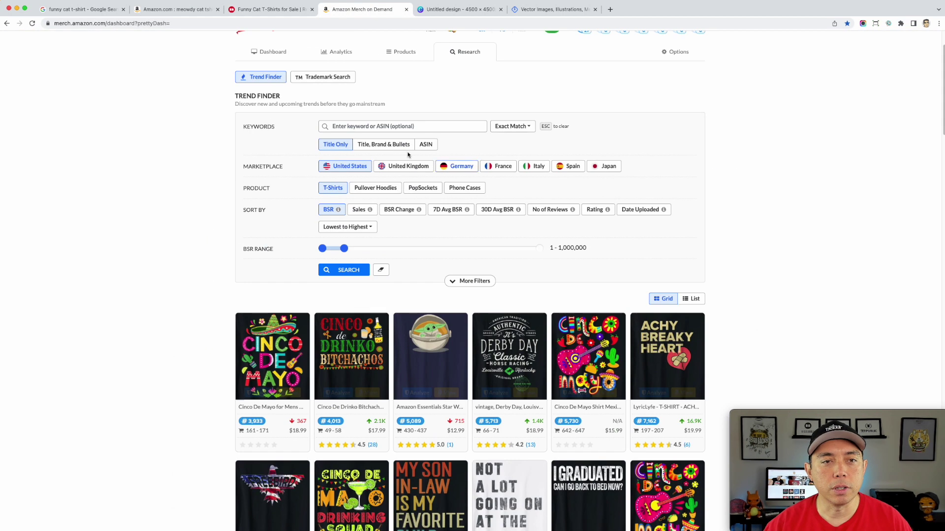
click(327, 126)
text(funny cat t-shirt)
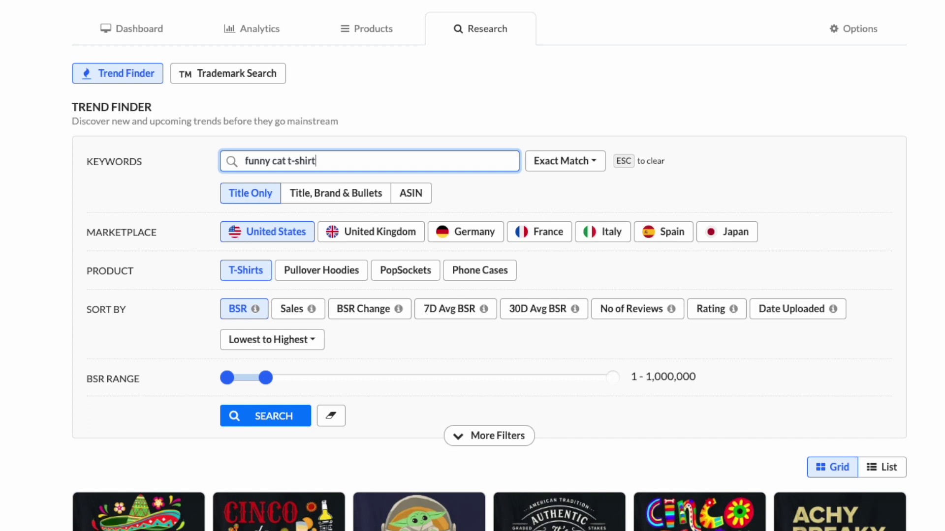
key(Return)
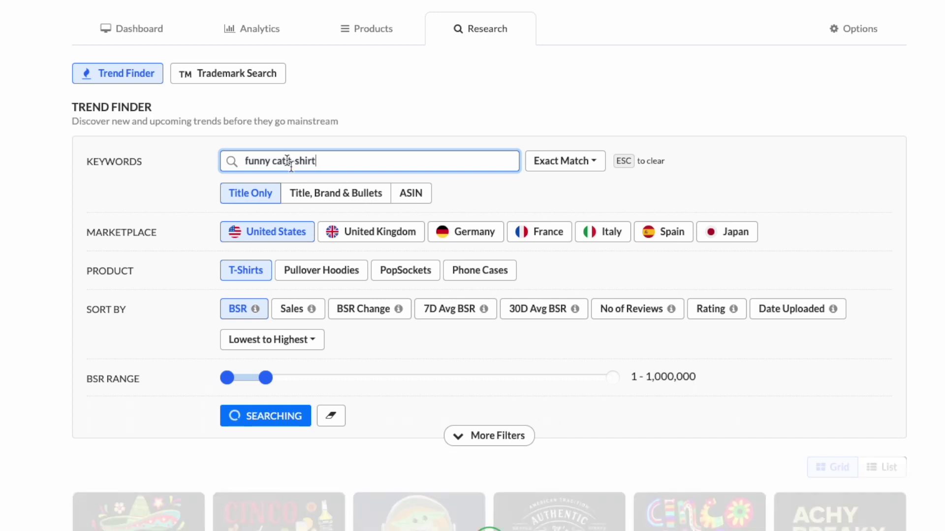
Step: Show the top-ranked cat shirt designs as a grid and scroll through them
click(833, 467)
scroll(920, 415, down, 5)
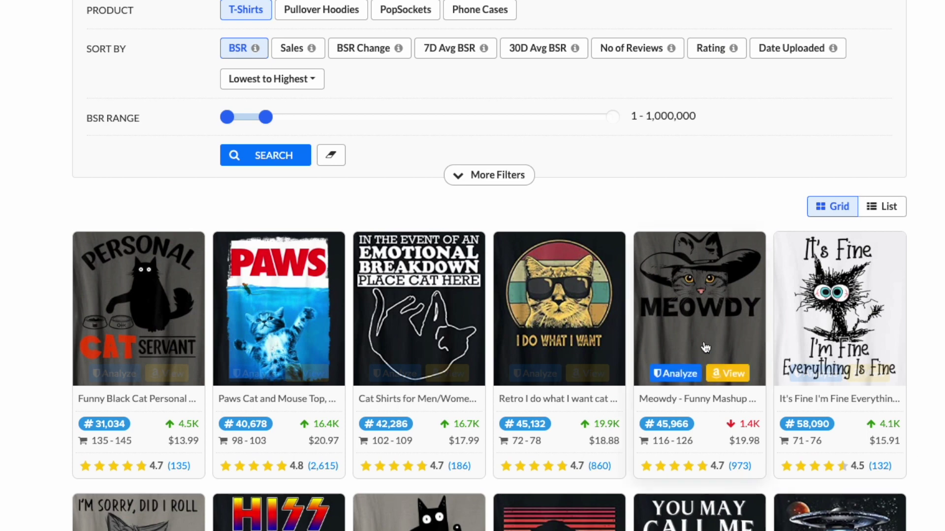
scroll(477, 465, down, 2)
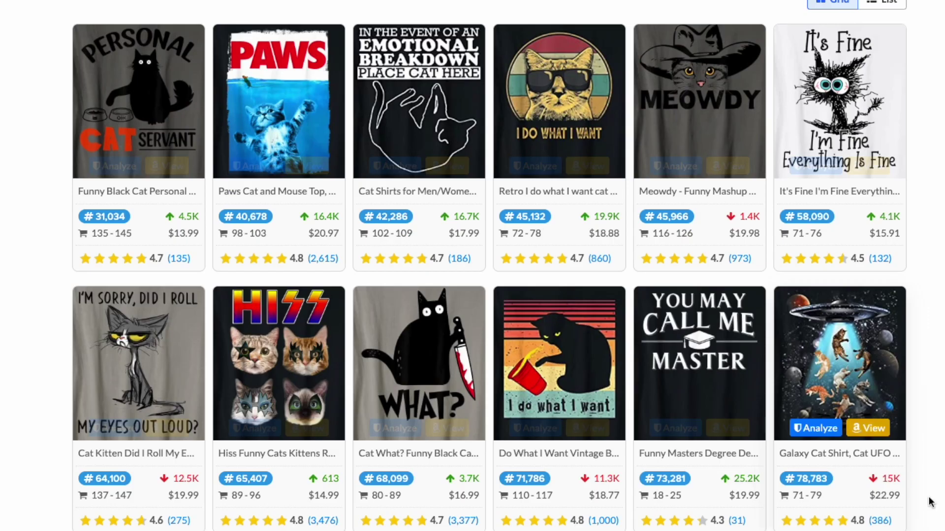
scroll(800, 312, down, 1)
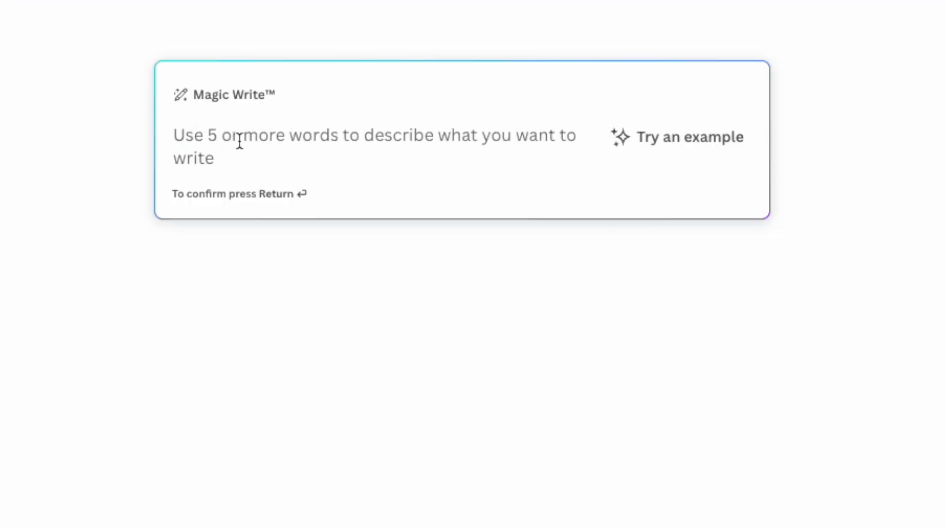
Step: Prompt Magic Write with 'Give me 5 ideas for simple phrases for a funny cat t-shirt'
click(186, 138)
text(Give me )
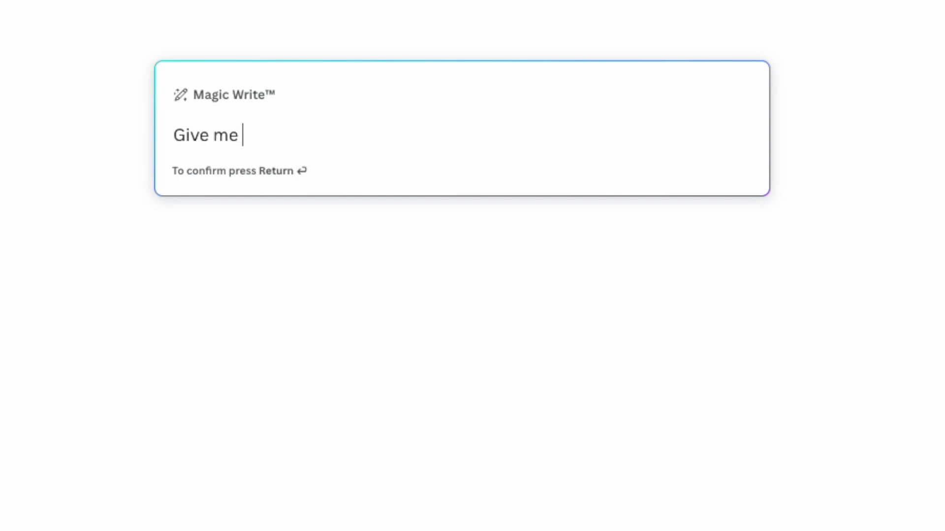
text(5 idea)
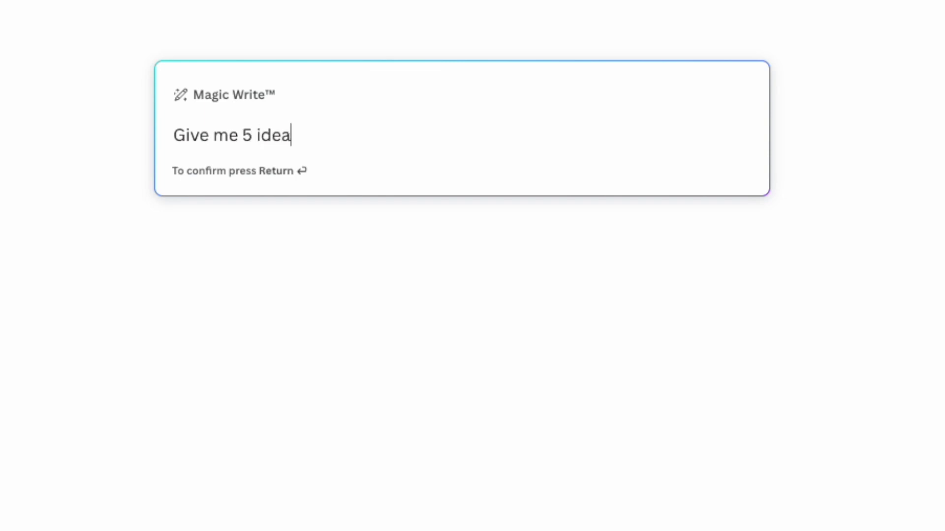
text(s for simple )
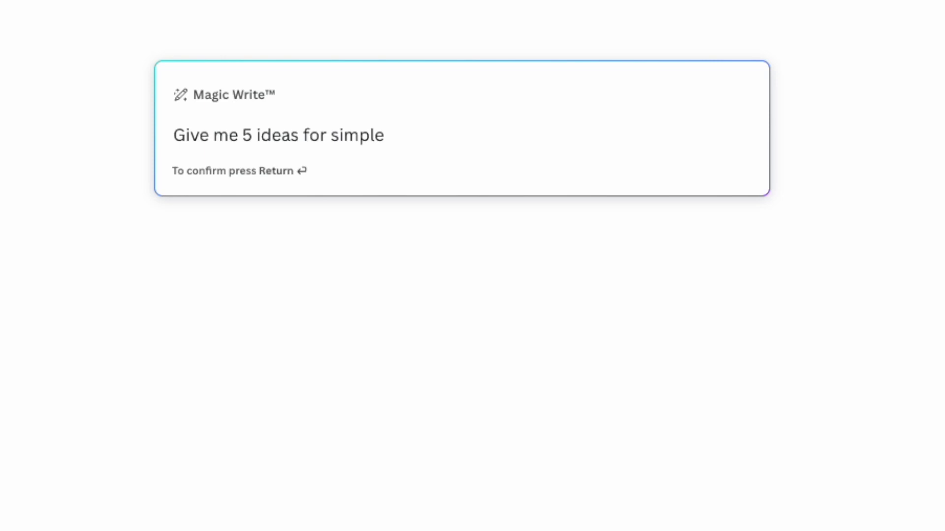
text(phrase f)
key(BackSpace)
text(s for )
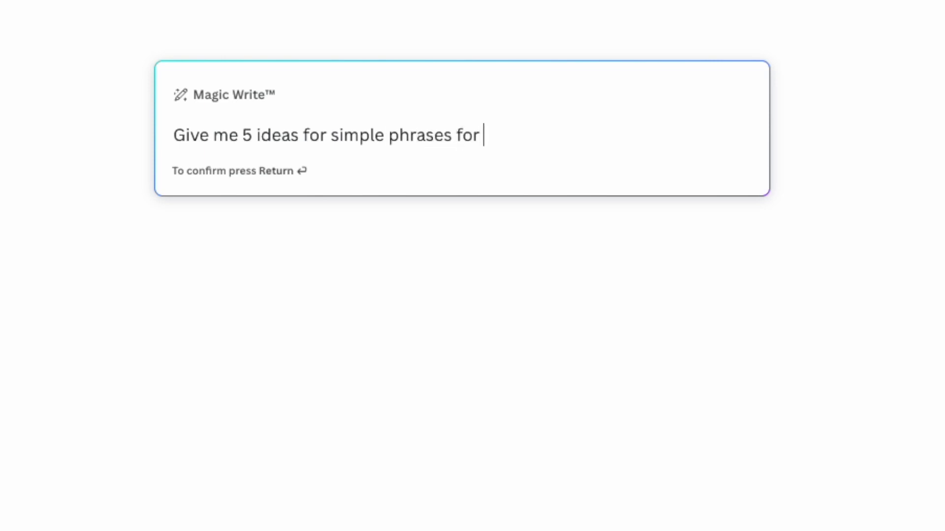
text(a funny c)
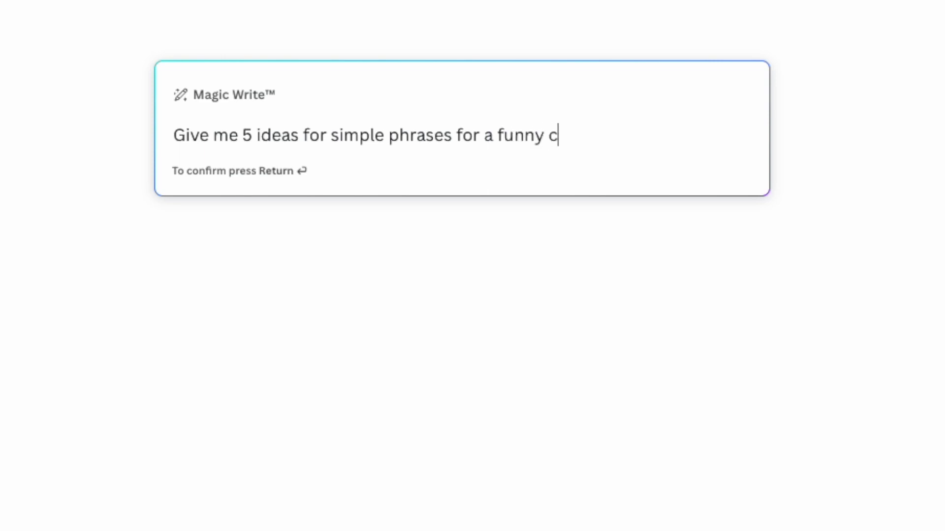
text(at t-shirt)
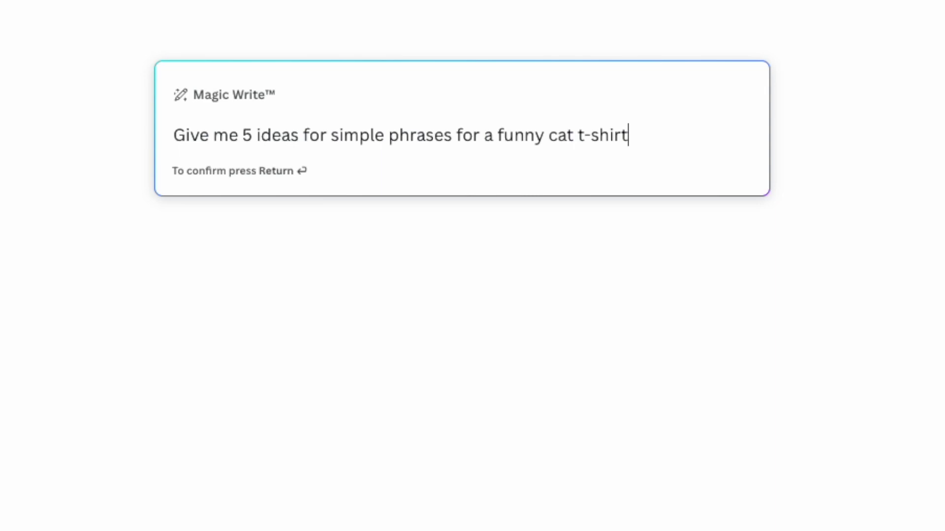
key(Return)
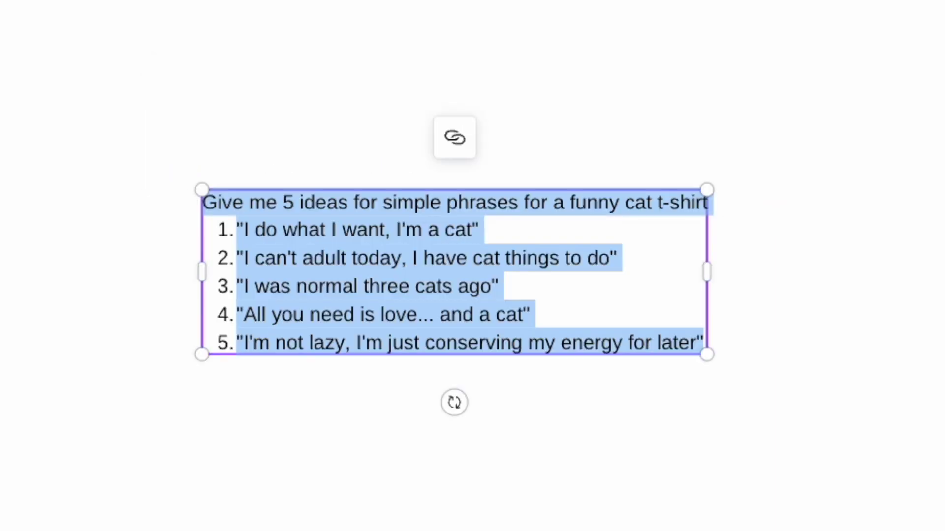
click(316, 76)
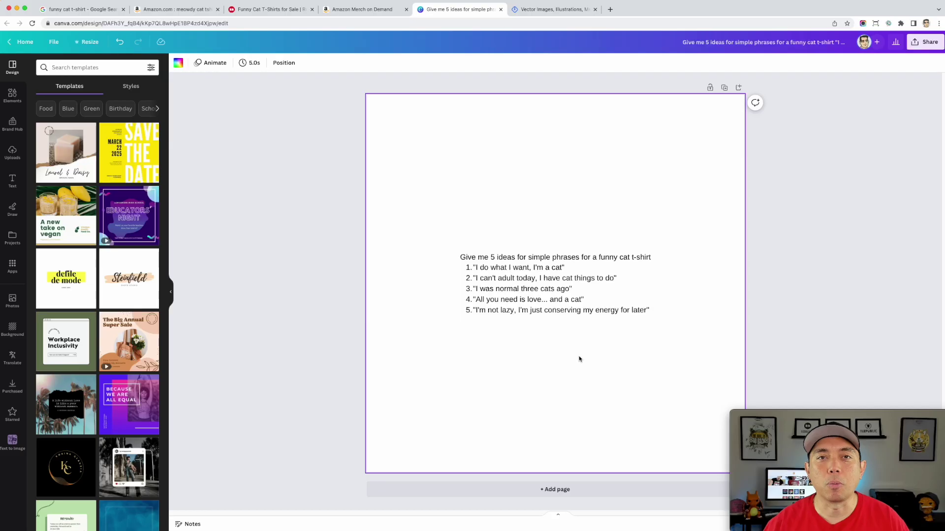
click(398, 340)
click(545, 333)
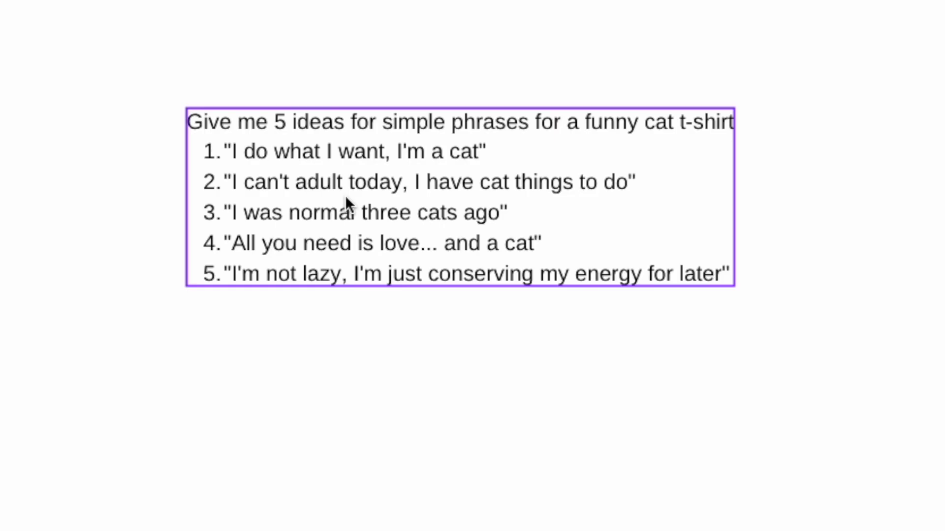
click(515, 283)
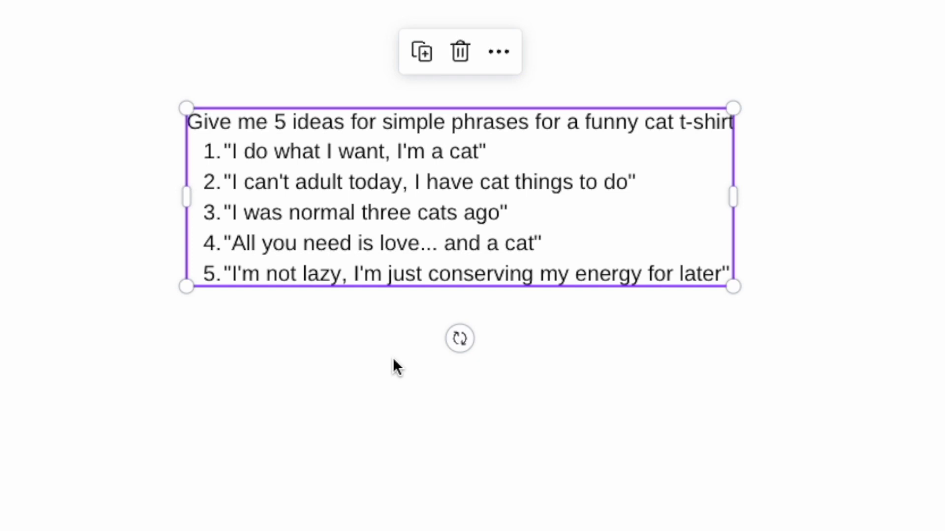
key(Escape)
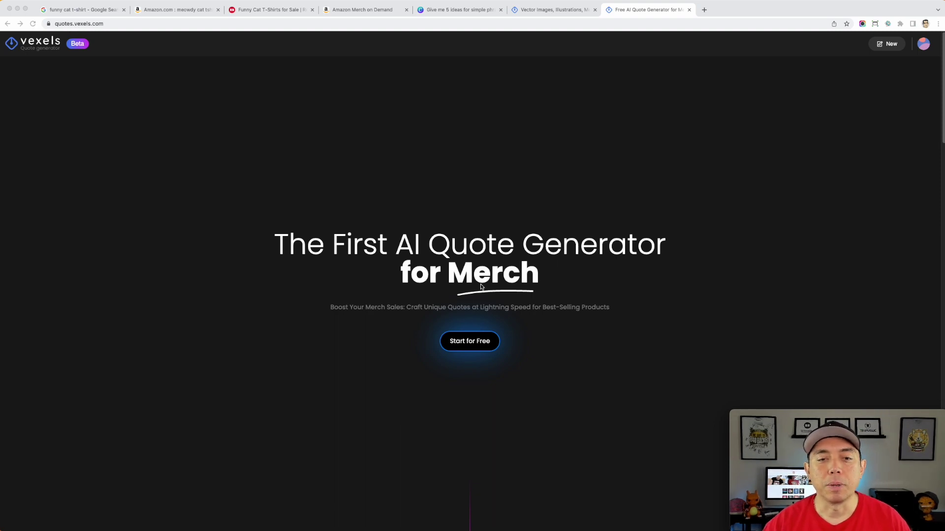
Step: Launch the quote generator, browse the Popular Niches carousel, and pick Cats as the topic
click(471, 345)
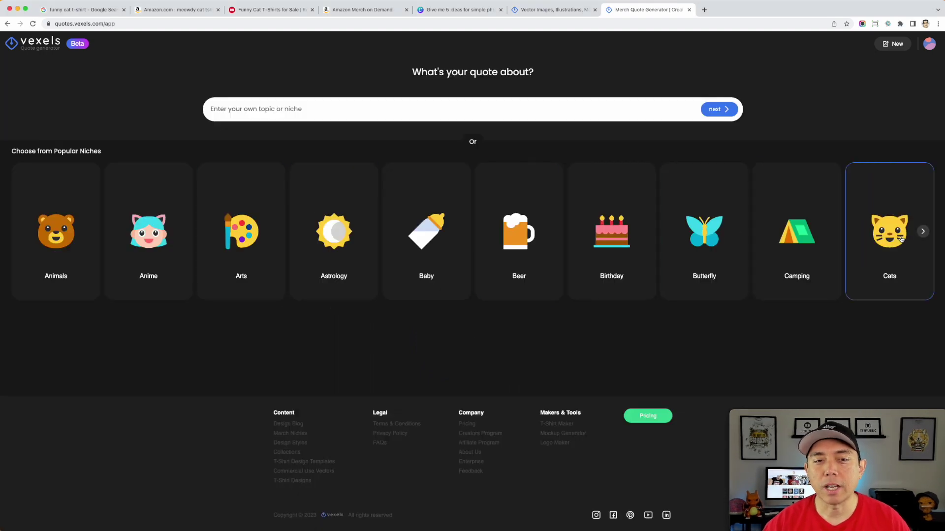
click(924, 232)
click(924, 232)
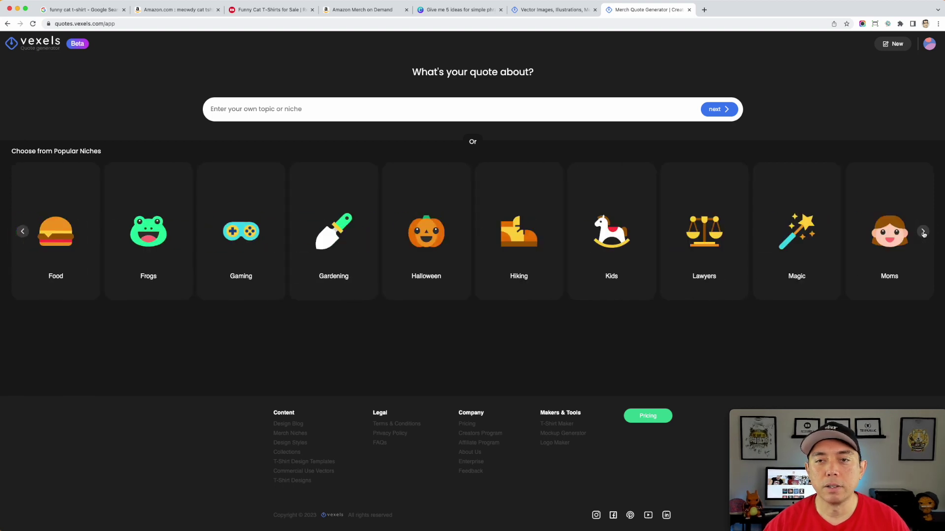
click(924, 233)
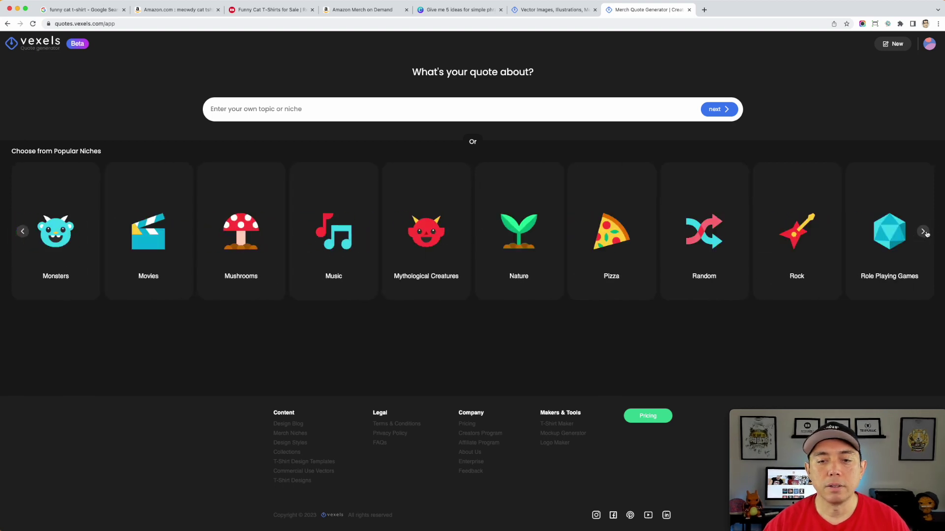
click(22, 232)
click(22, 232)
click(22, 233)
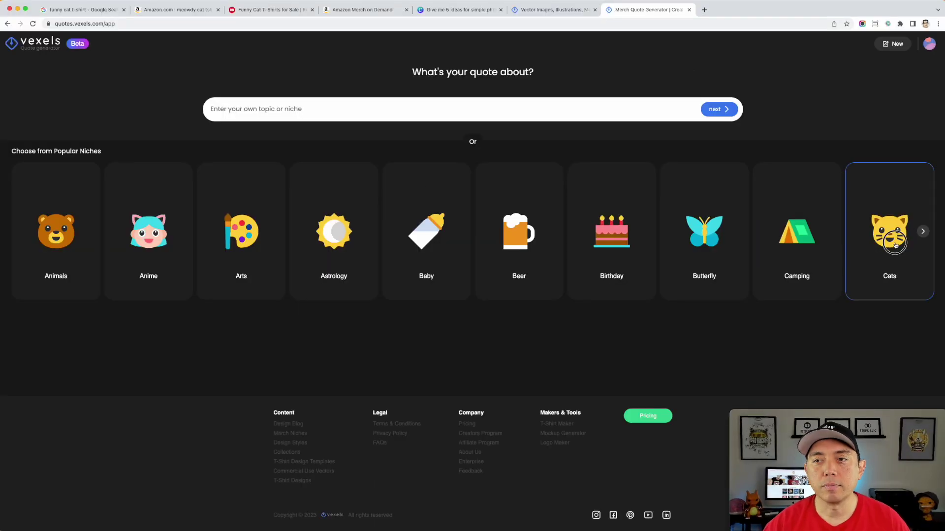
click(893, 241)
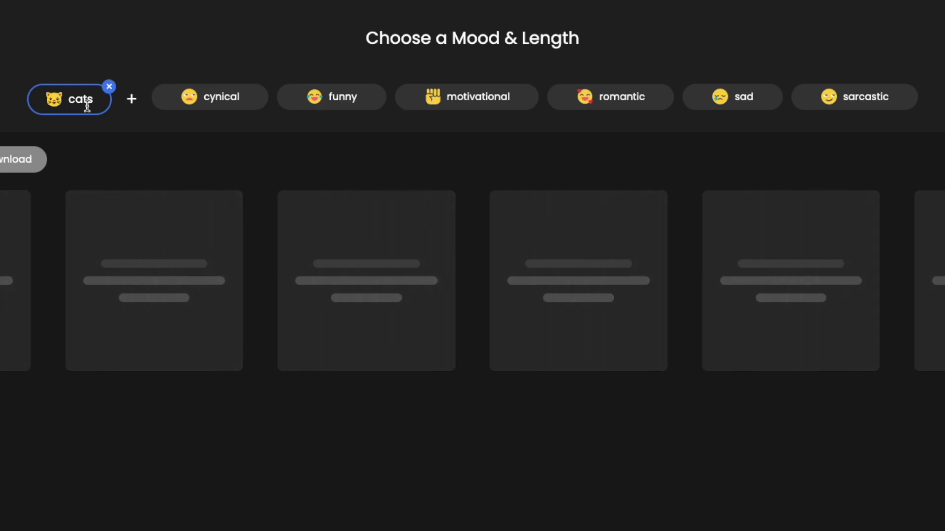
Step: Set the cat quotes to the funny mood and the shortest length
click(343, 101)
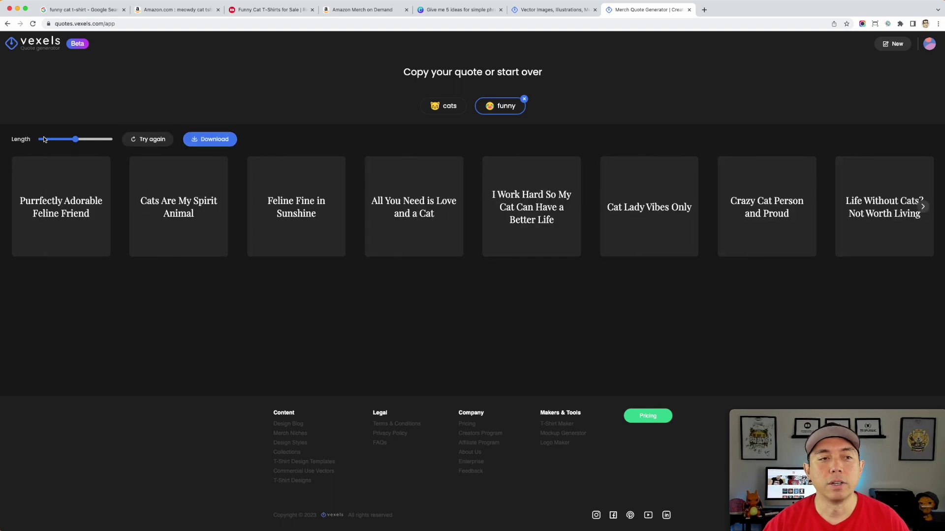
click(76, 139)
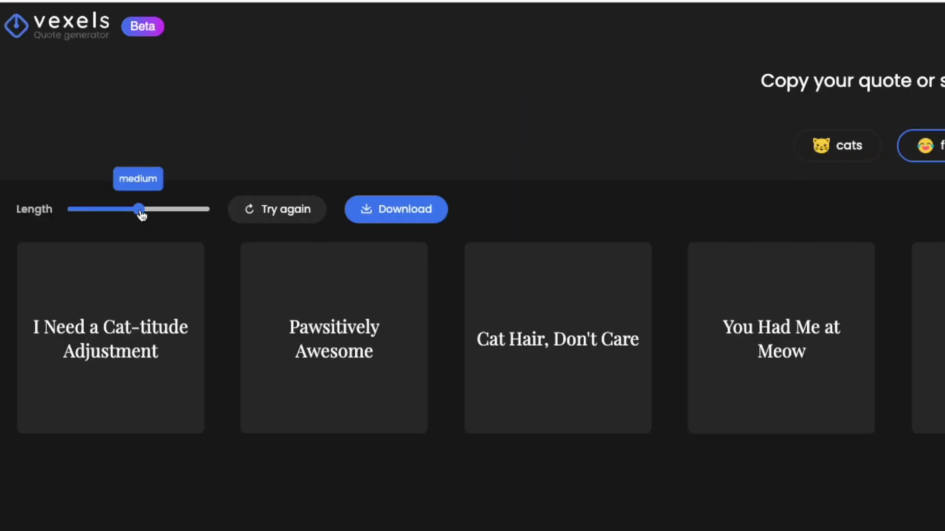
click(97, 210)
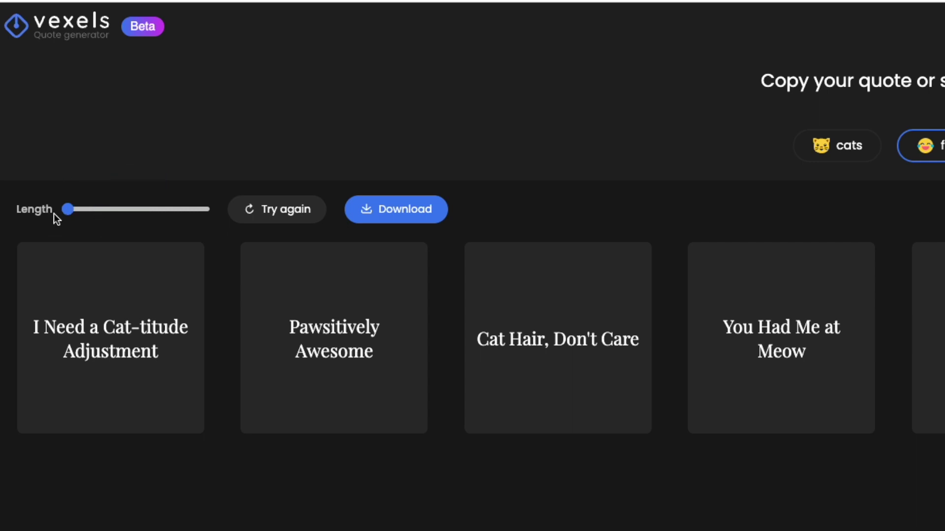
click(81, 210)
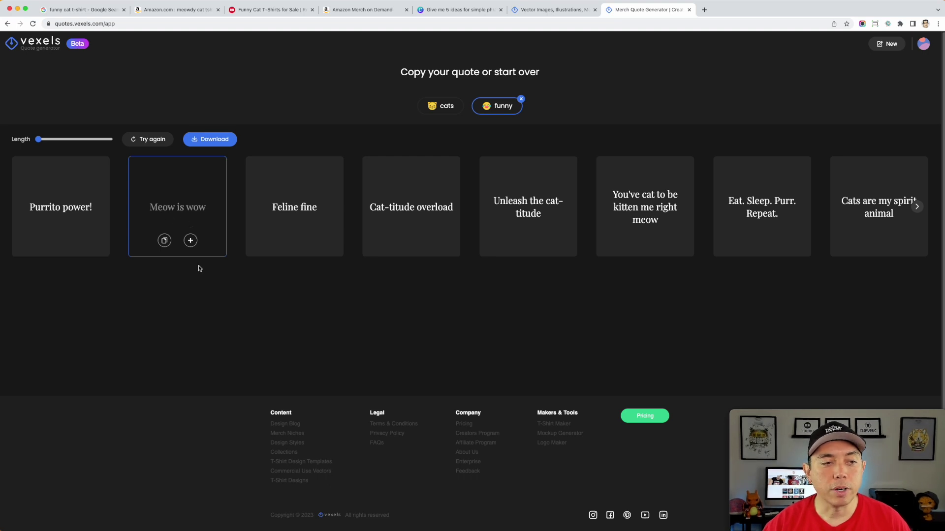
Step: Page through the quotes, generate more like 'Meow is wow', then remove the funny mood
click(916, 207)
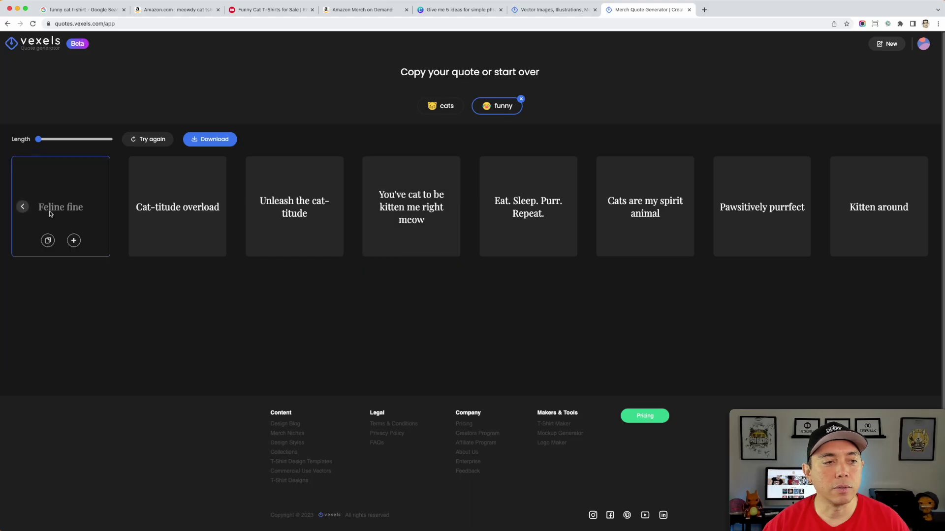
double_click(22, 207)
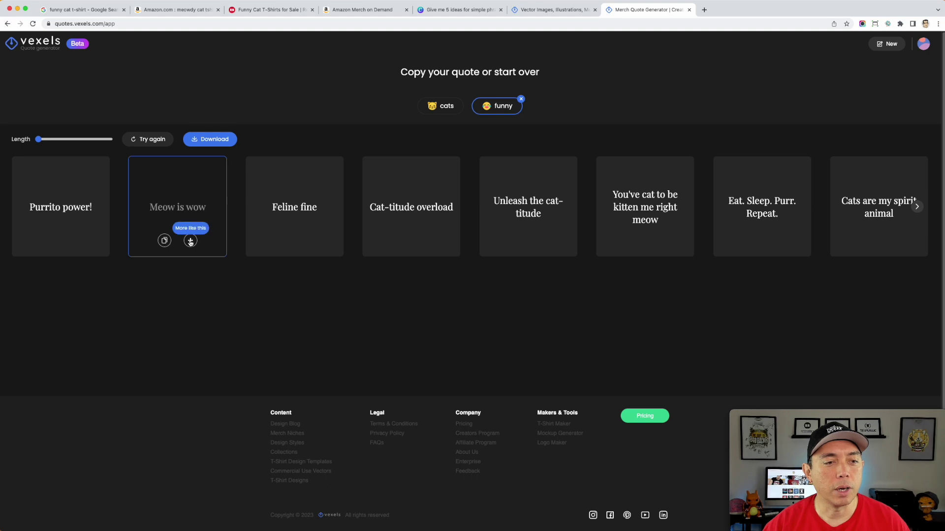
click(190, 241)
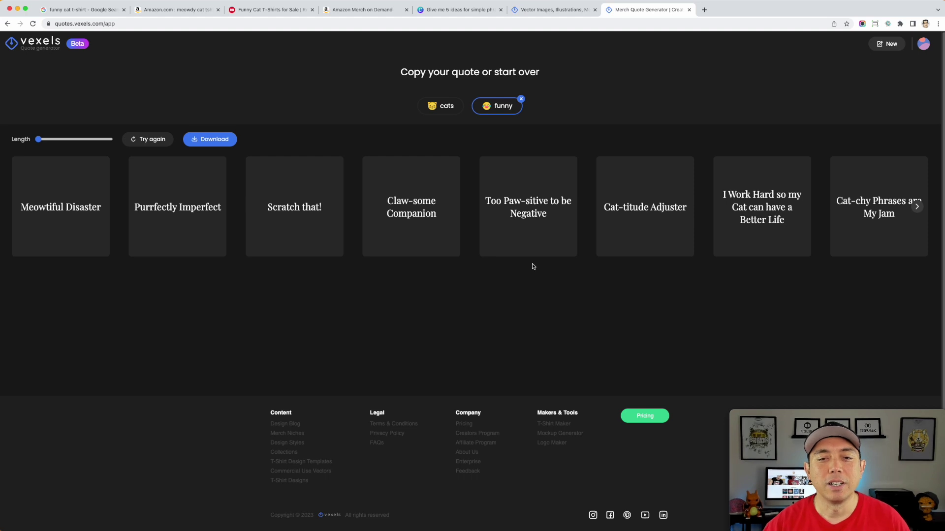
click(916, 207)
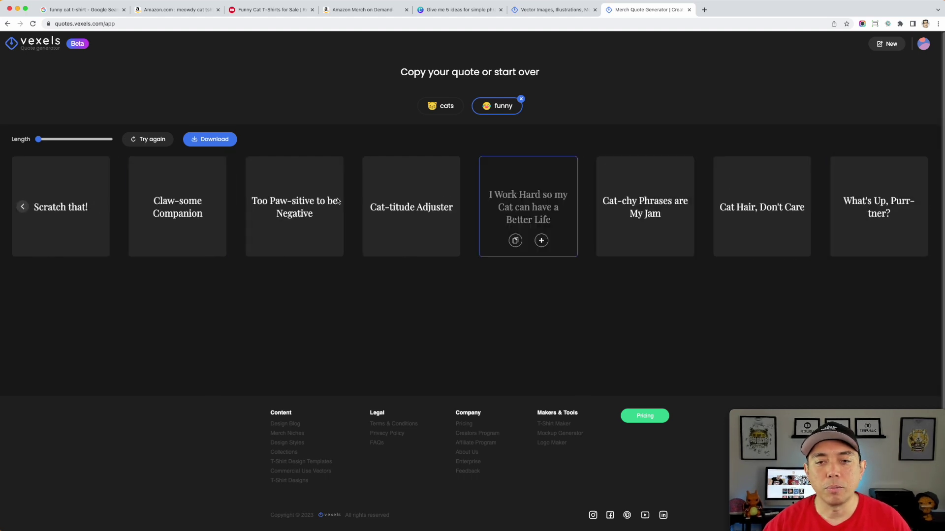
click(16, 207)
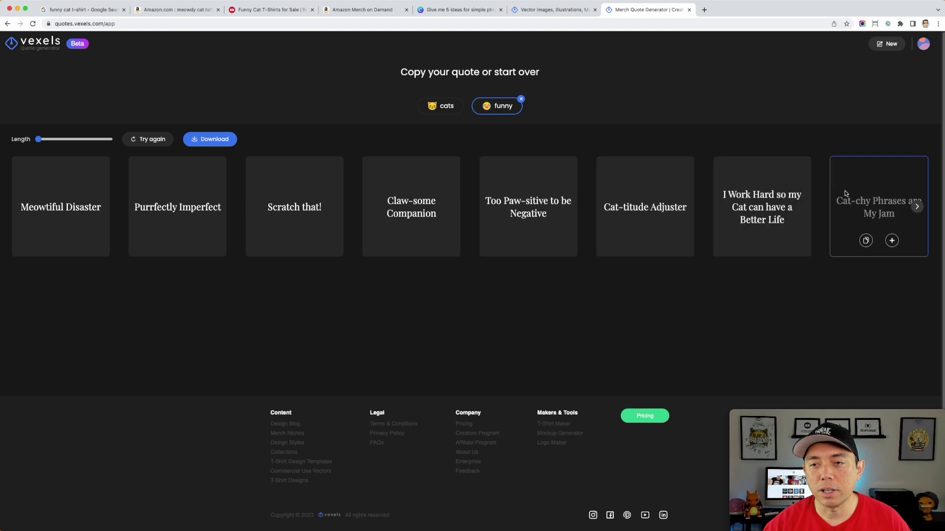
click(916, 207)
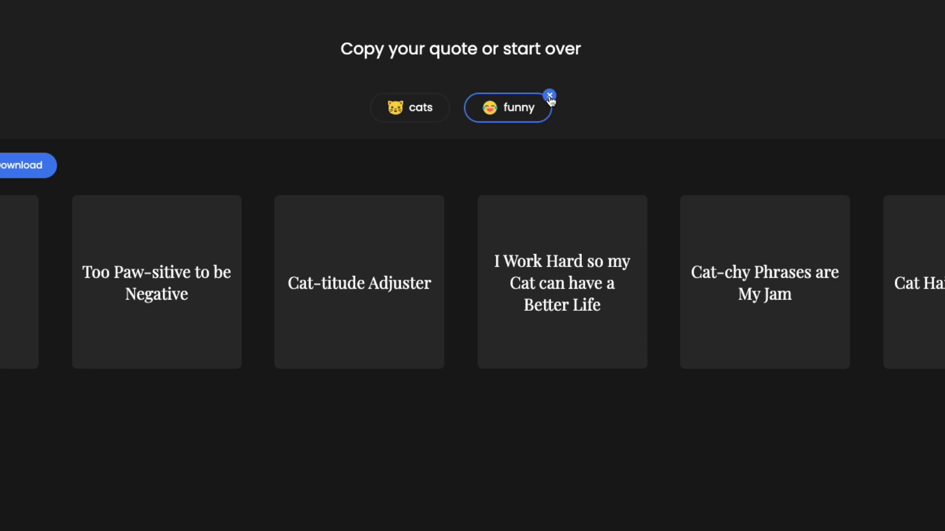
click(549, 95)
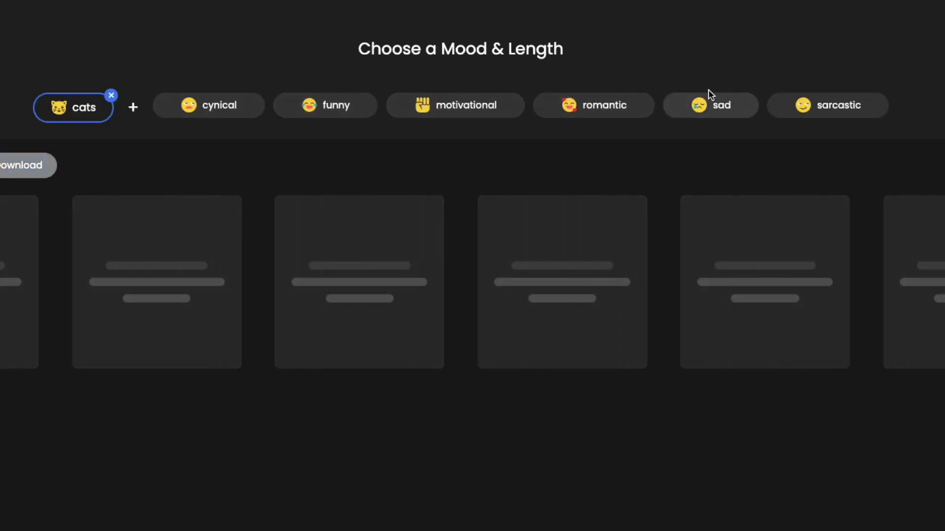
Step: Swap the sarcastic mood for motivational and regenerate the cat quotes
click(830, 104)
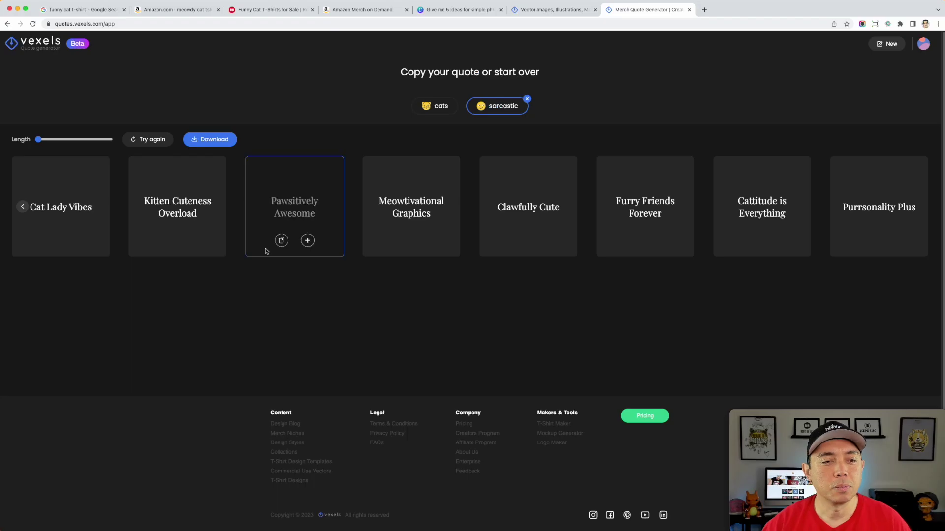
click(527, 99)
click(465, 105)
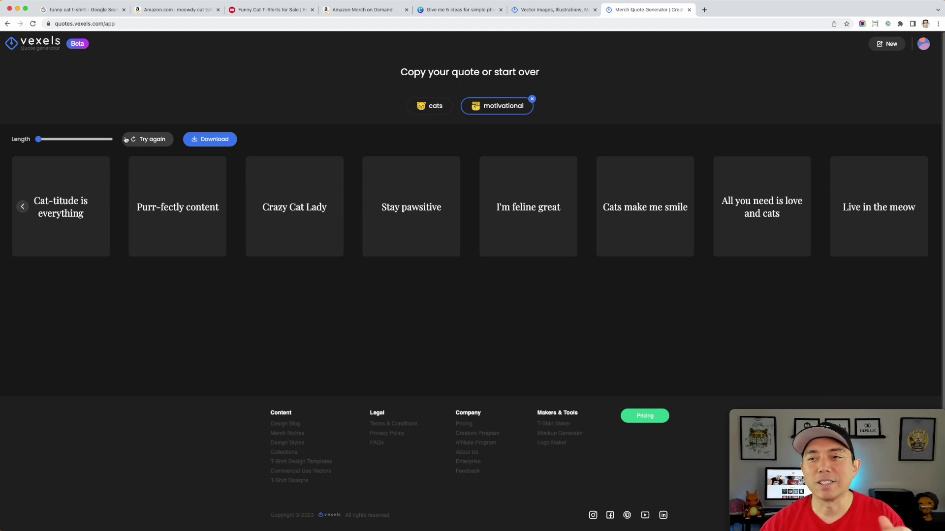
mouse_move(422, 209)
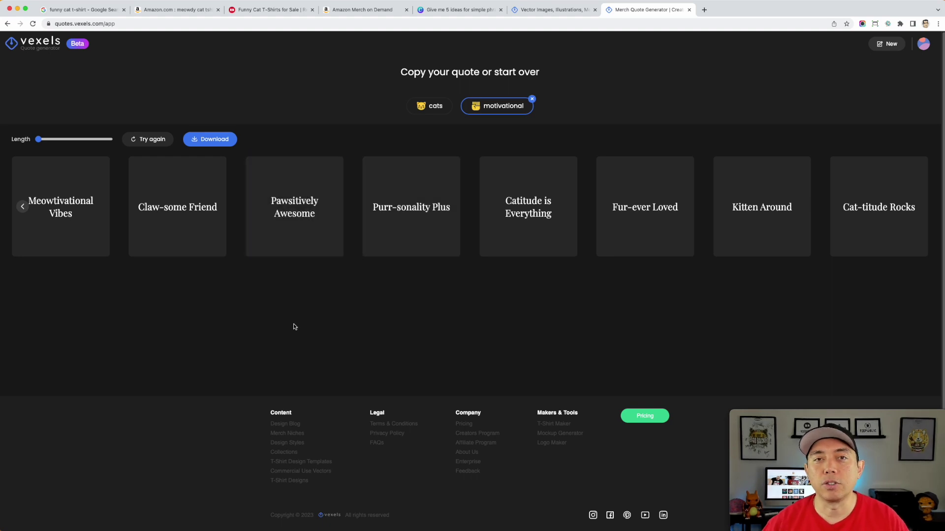
click(150, 140)
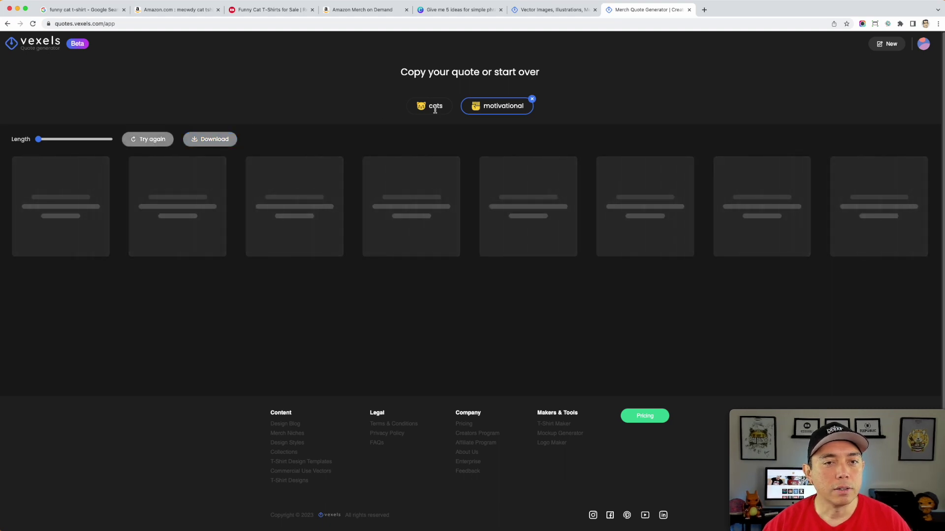
Step: Remove the motivational mood and cats topic, then page through more popular niches
click(448, 104)
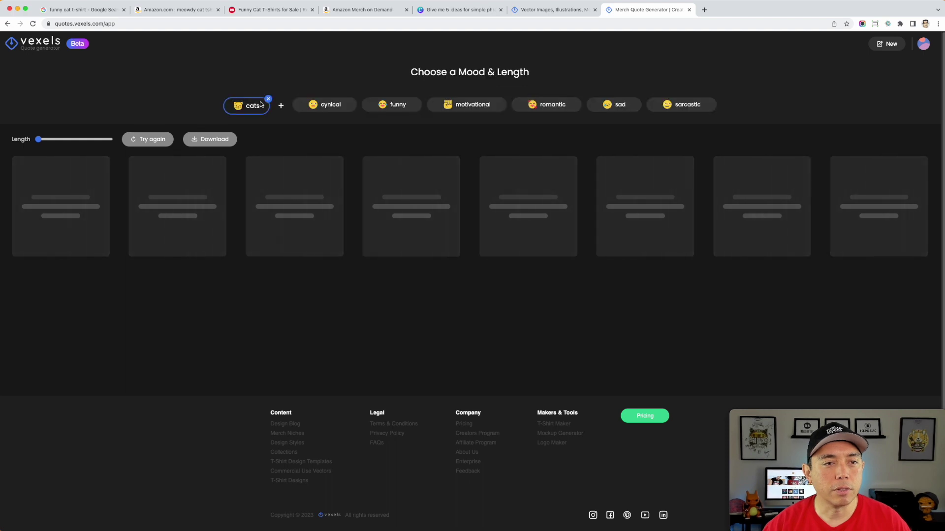
click(269, 100)
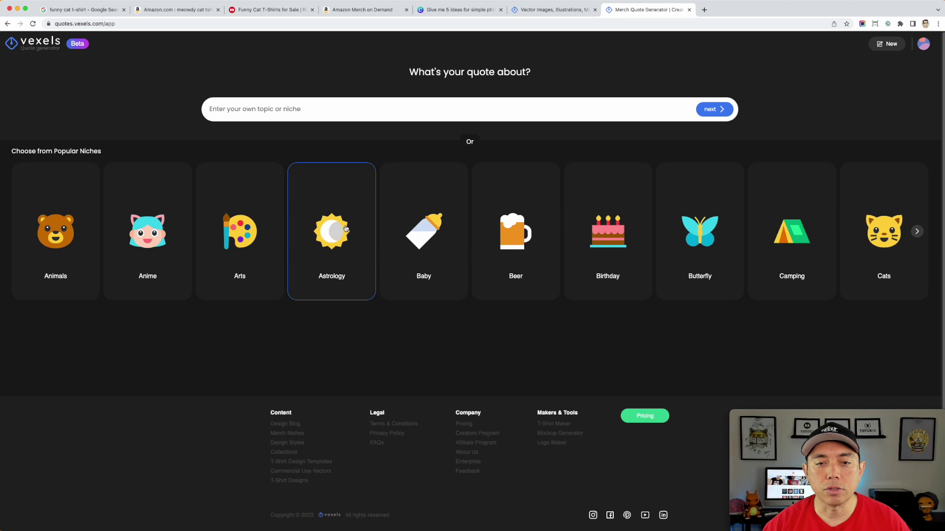
click(918, 232)
click(918, 232)
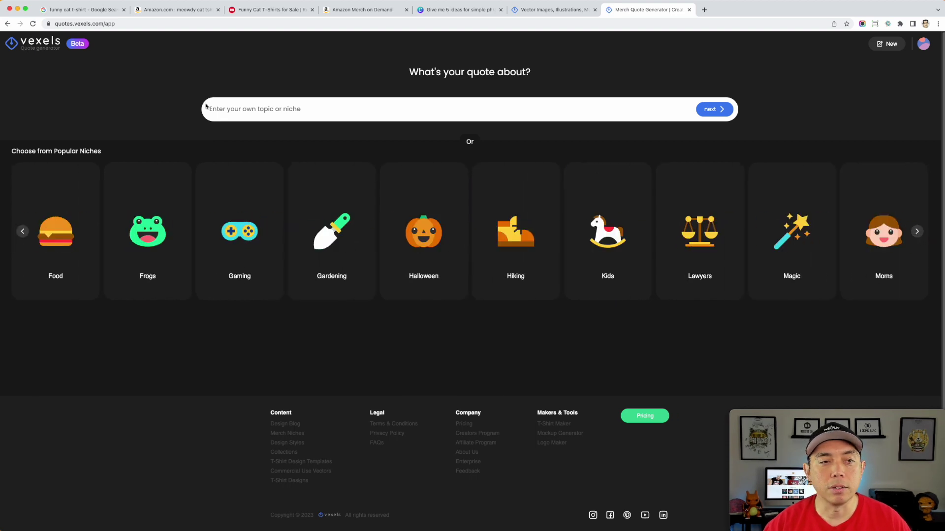
Step: Set the topic to 'abstract art', browse its funny quotes, then drop the funny mood
click(218, 106)
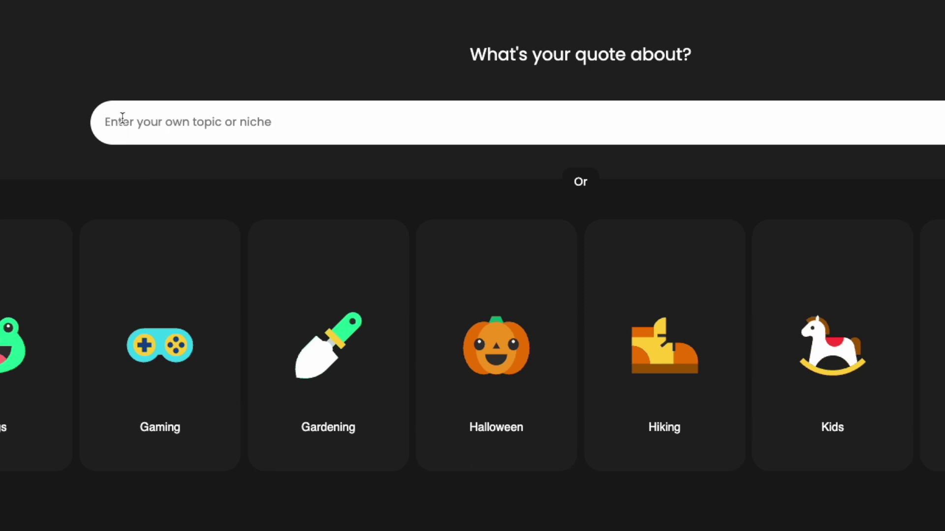
text(abstract a)
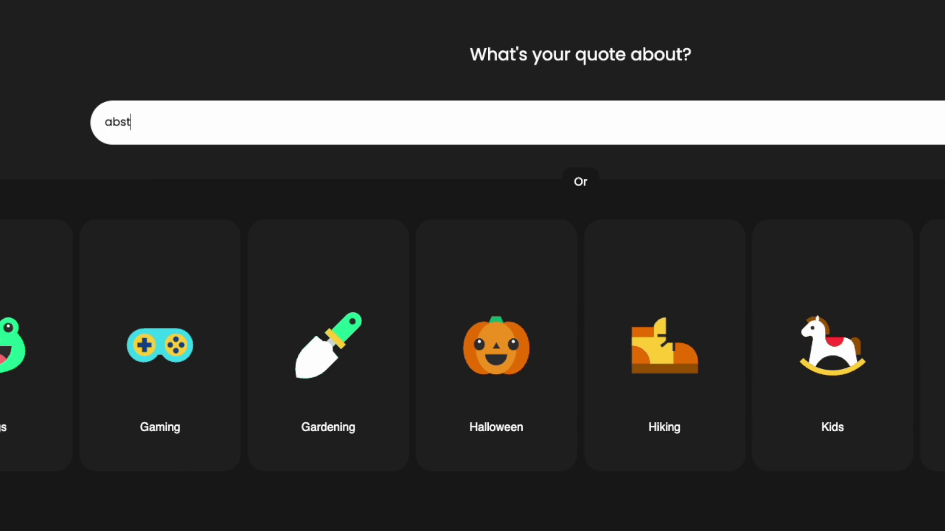
text(rt)
key(Return)
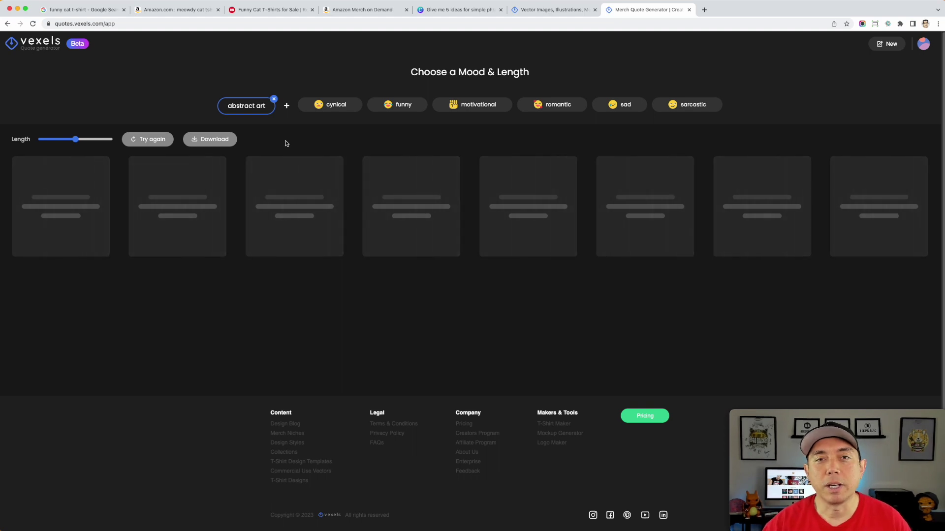
click(396, 106)
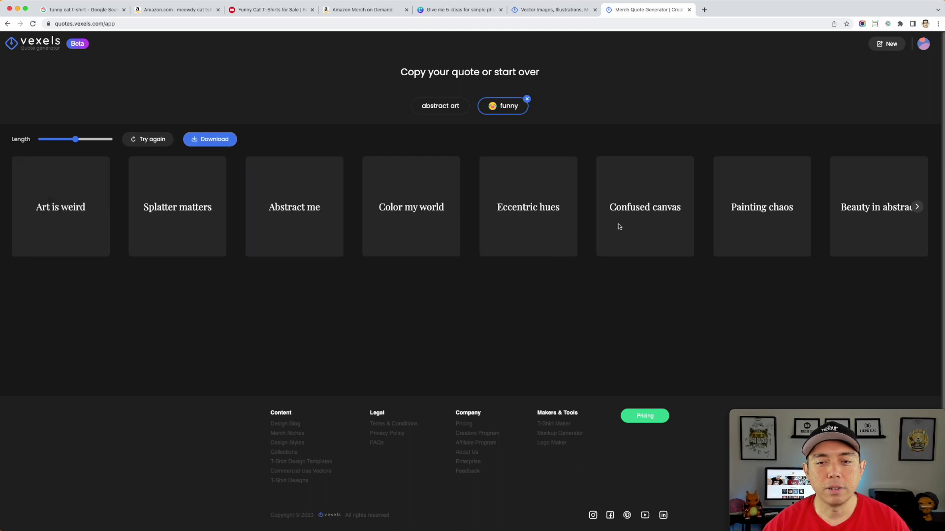
click(917, 207)
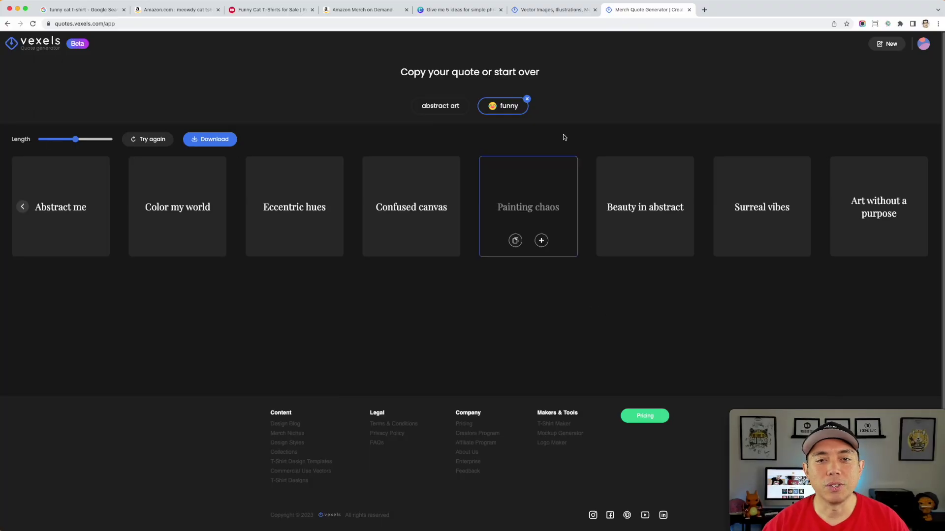
click(525, 100)
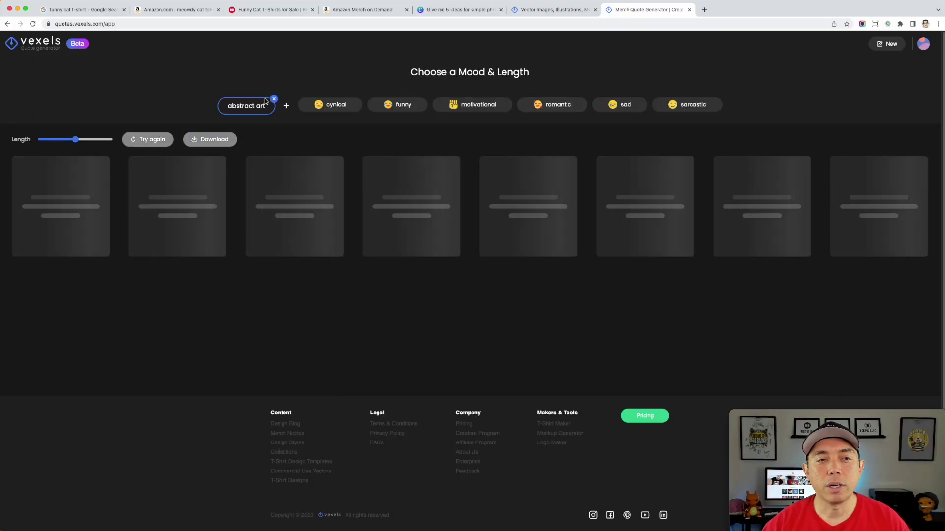
Step: Clear the abstract art topic and page the popular niches forward to Yoga and back
click(273, 100)
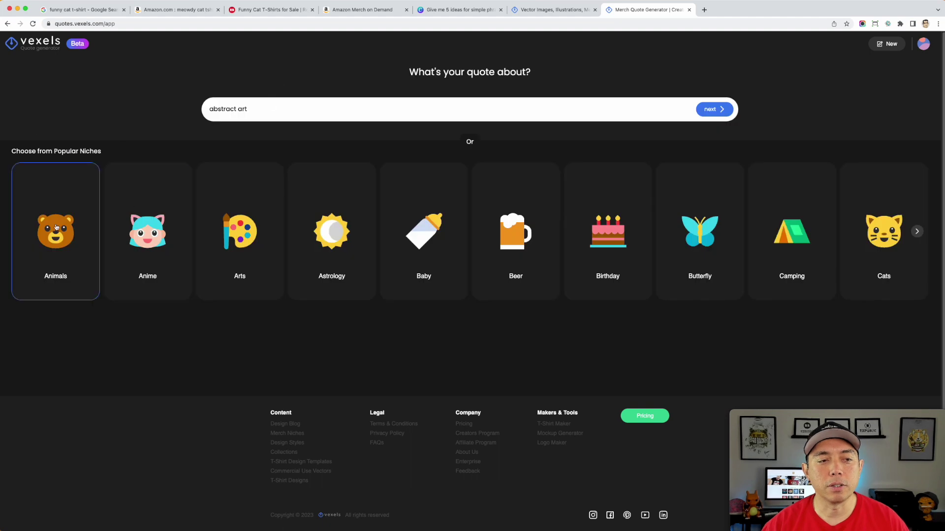
click(917, 231)
click(918, 232)
click(917, 233)
click(917, 234)
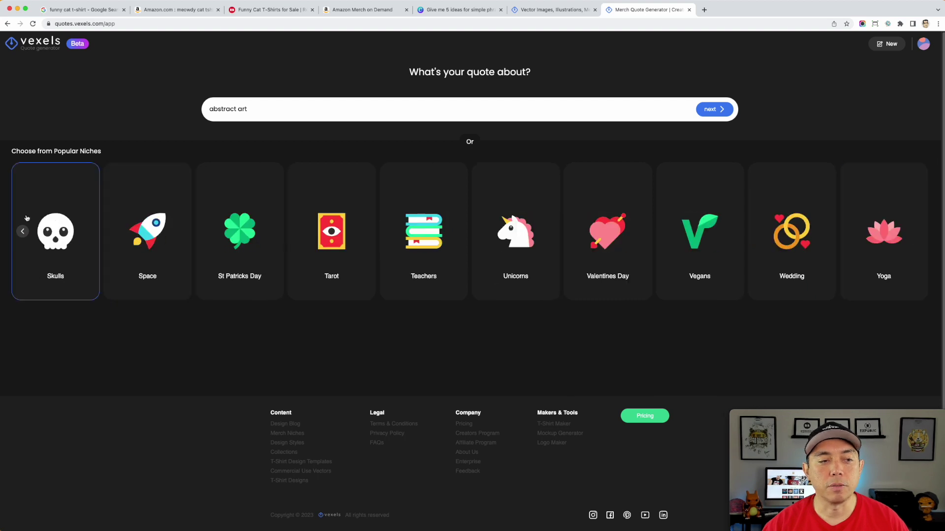
click(23, 233)
click(23, 232)
click(23, 232)
click(23, 233)
click(23, 232)
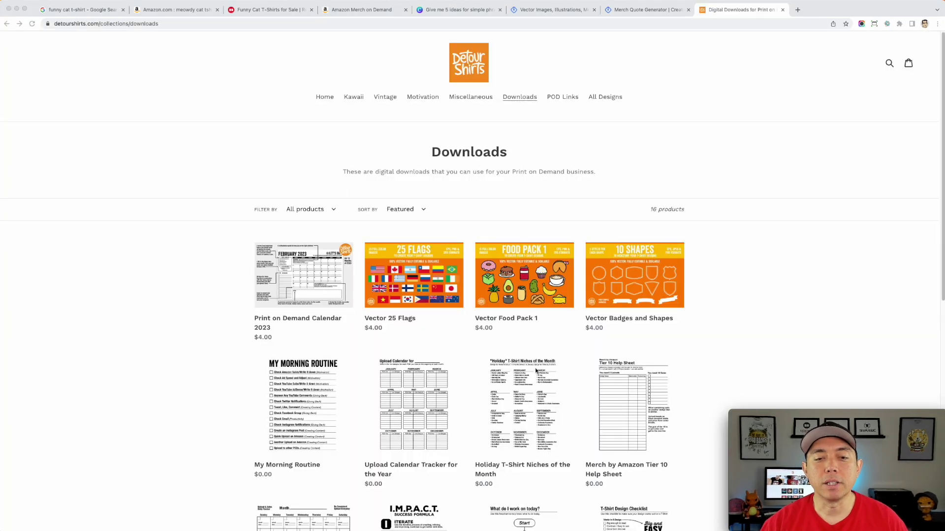
Step: Review the Detour Shirts July holiday niches like BBQ, then return to the Merch Quote Generator
click(528, 385)
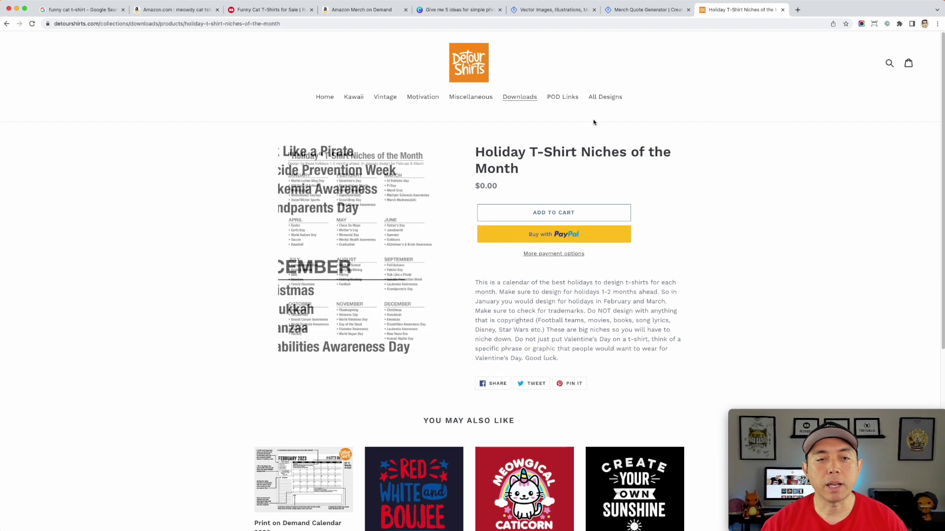
click(302, 474)
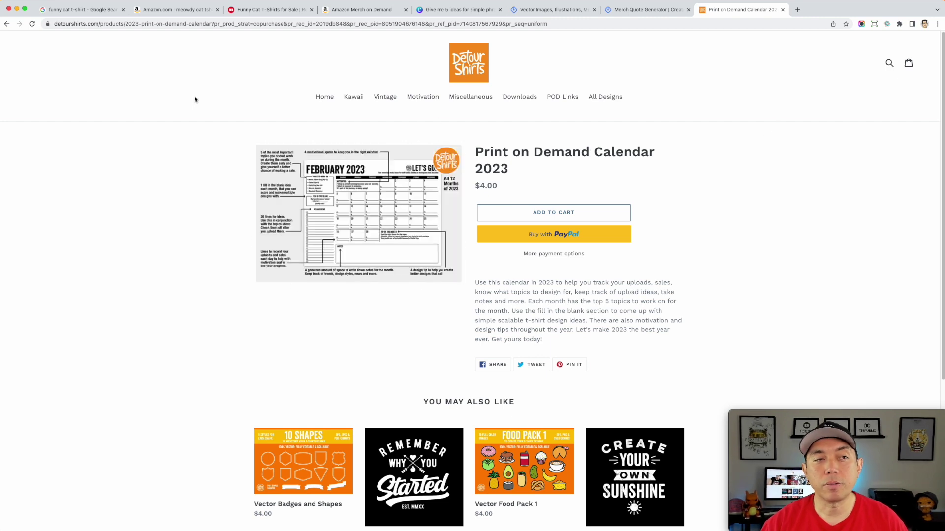
click(7, 24)
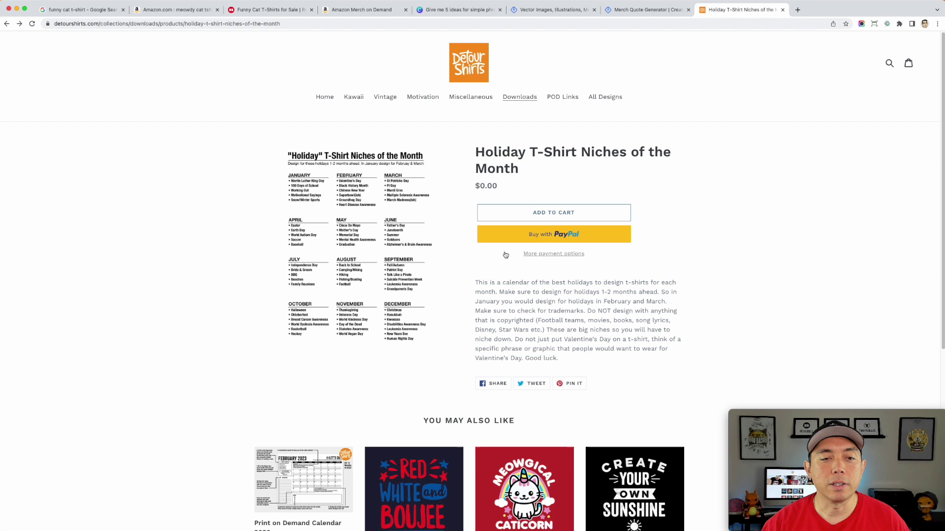
mouse_move(369, 255)
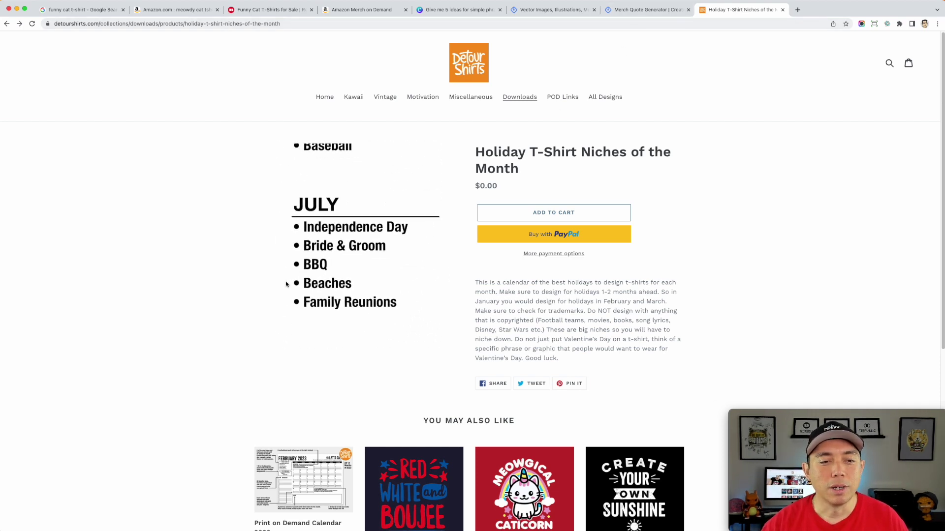
click(640, 14)
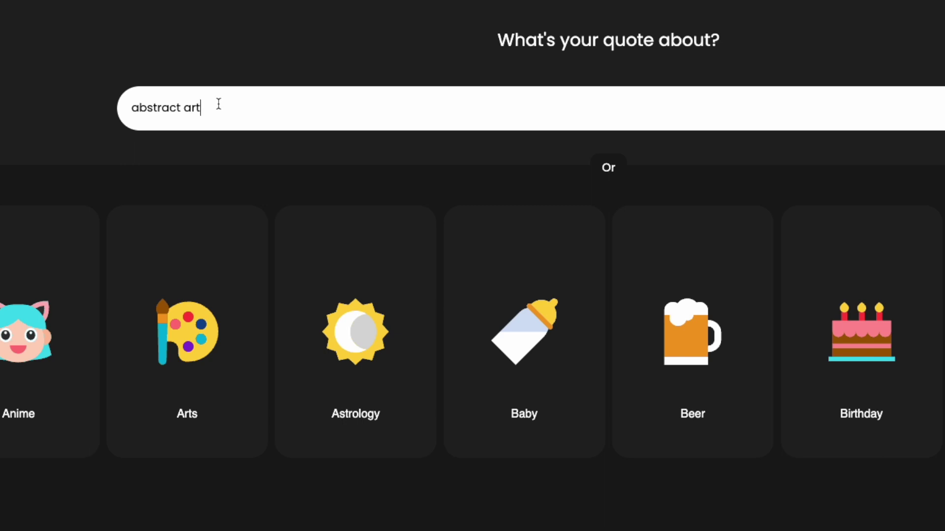
Step: Replace the topic with 'BBQ' and generate funny quotes like 'Sizzle time' and 'Kiss the chef'
triple_click(219, 104)
text(BBQ)
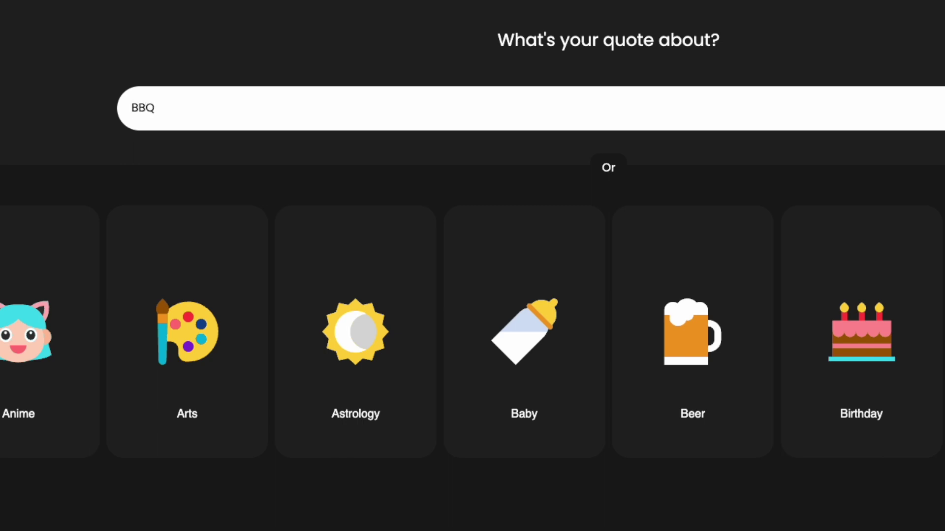
key(Return)
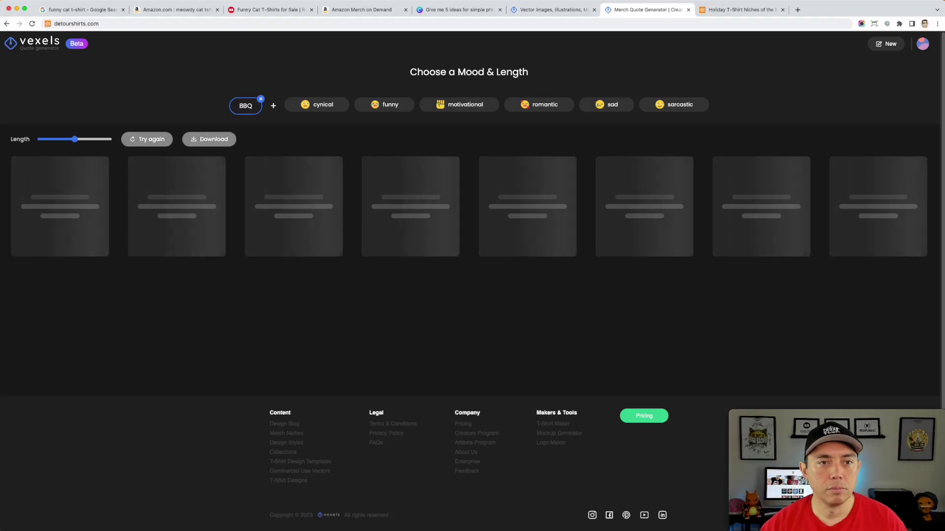
click(389, 105)
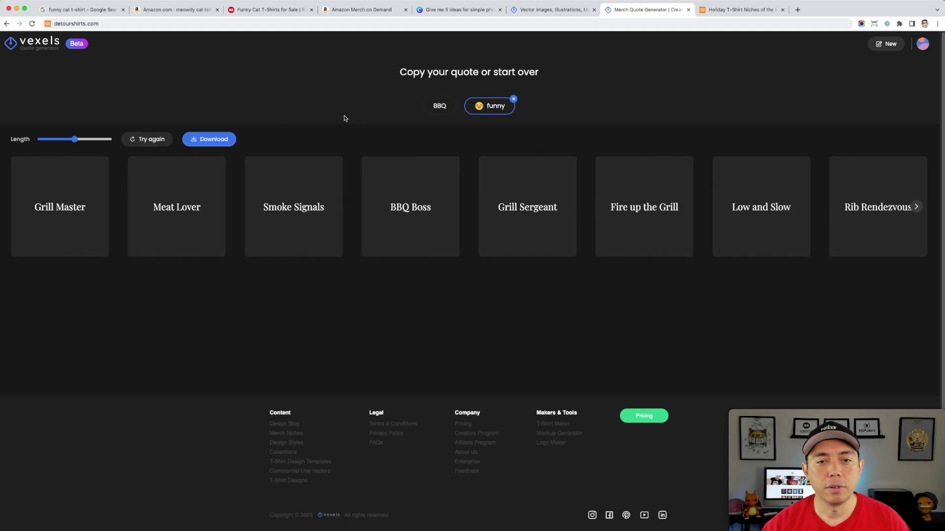
mouse_move(375, 230)
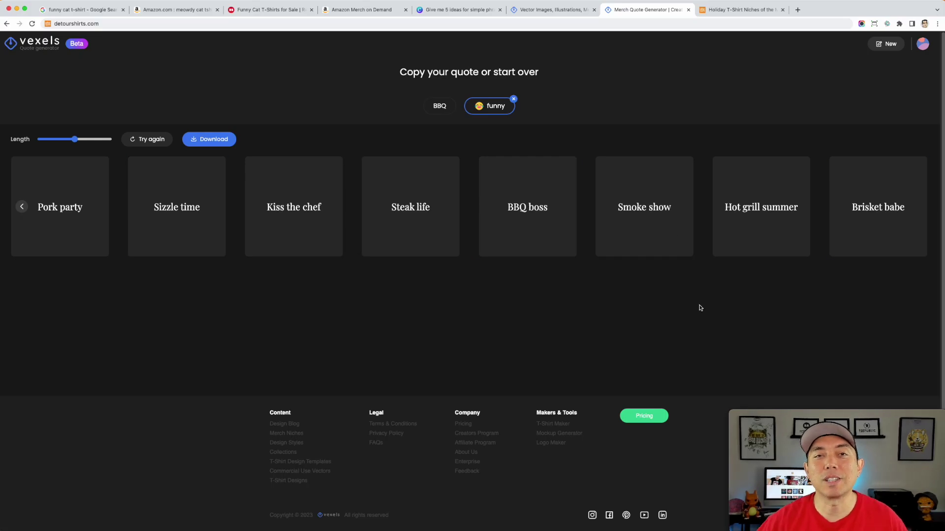
mouse_move(543, 161)
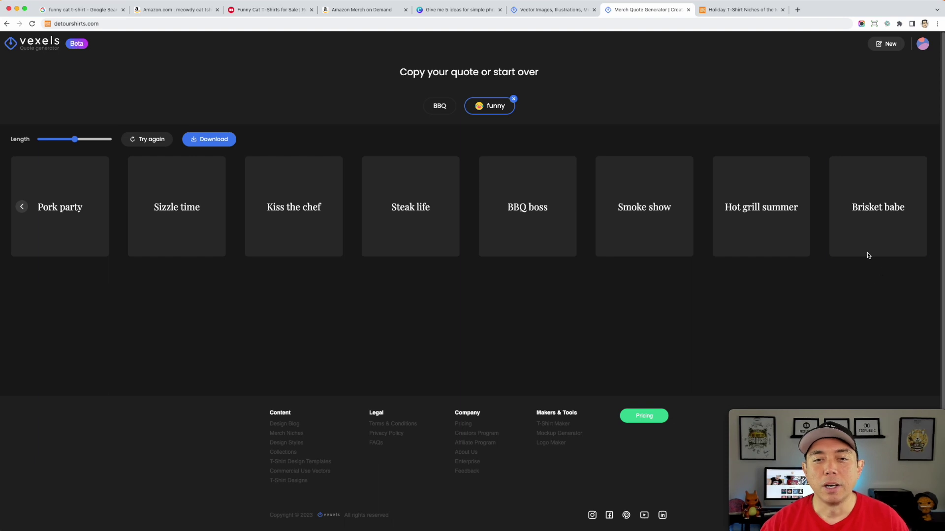
mouse_move(570, 227)
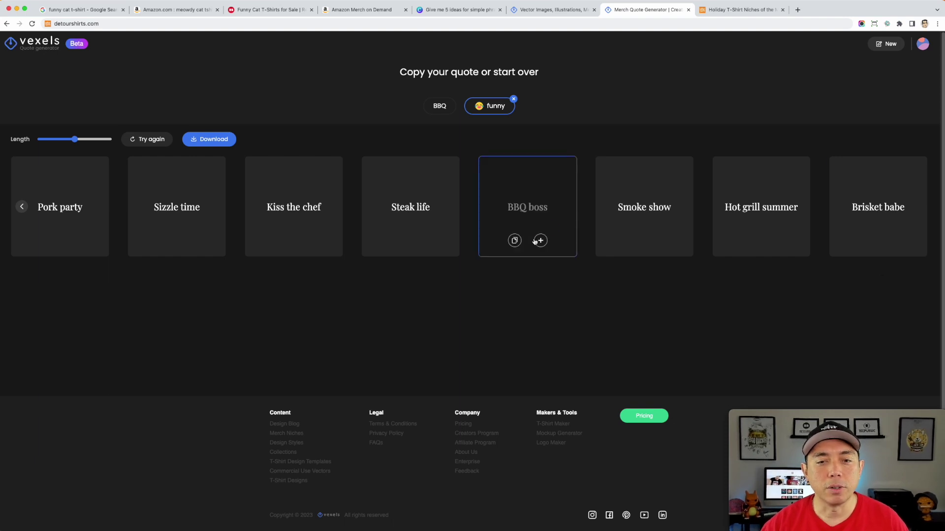
Step: Search the main Vexels site for 'BBQ' and browse the 139 bbq merch designs
click(36, 45)
click(288, 63)
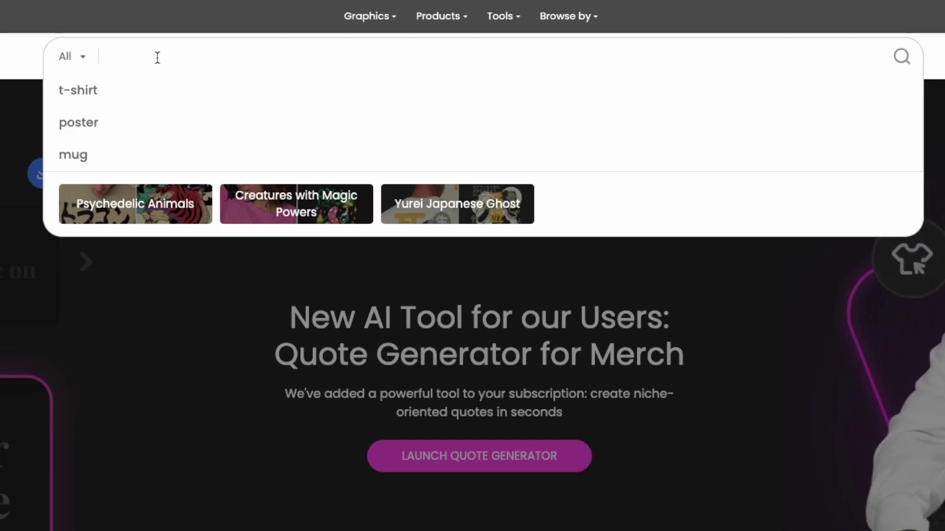
text(Bb)
key(BackSpace)
text(BQ)
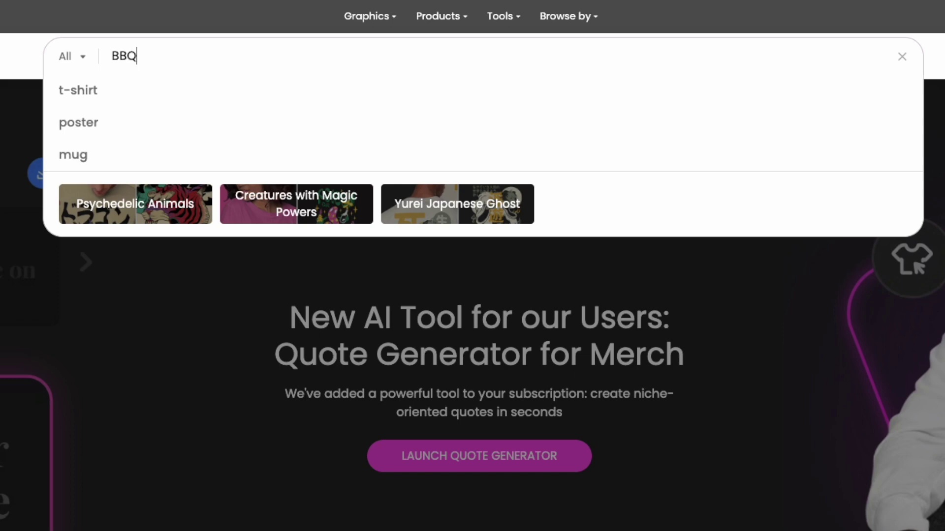
key(Return)
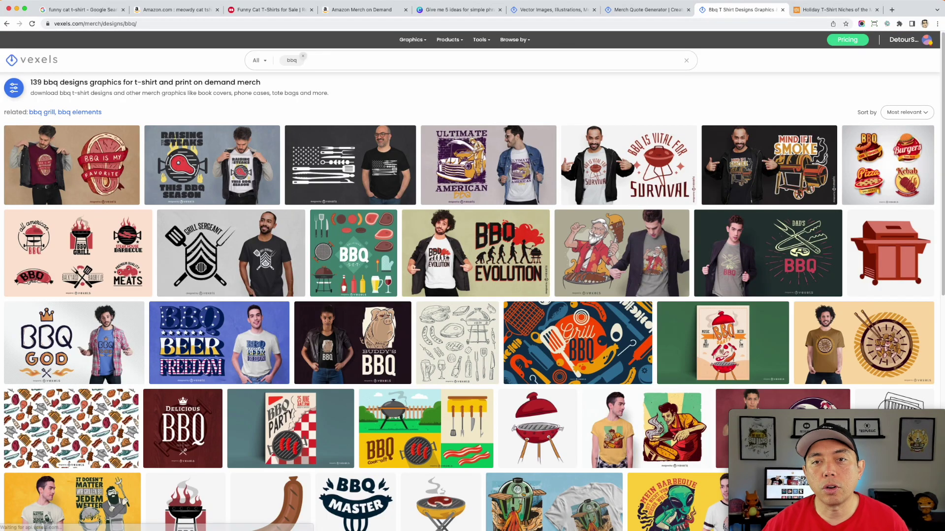
mouse_move(661, 166)
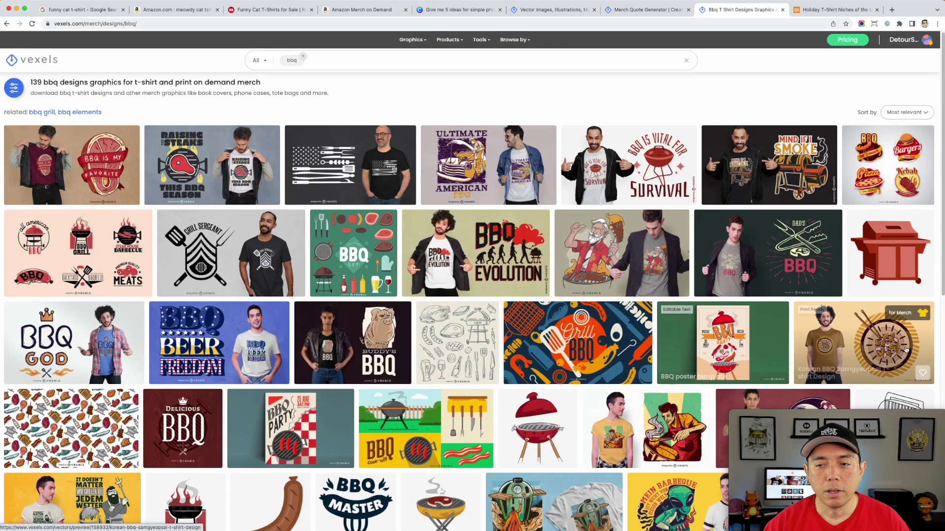
Step: Preview the BBQ labels set design, then move on to the TeePublic homepage
click(81, 256)
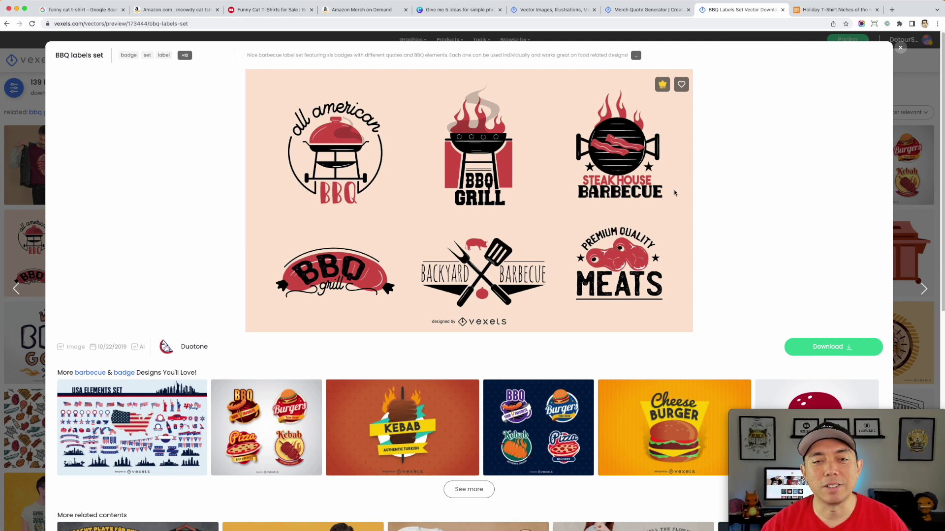
click(900, 50)
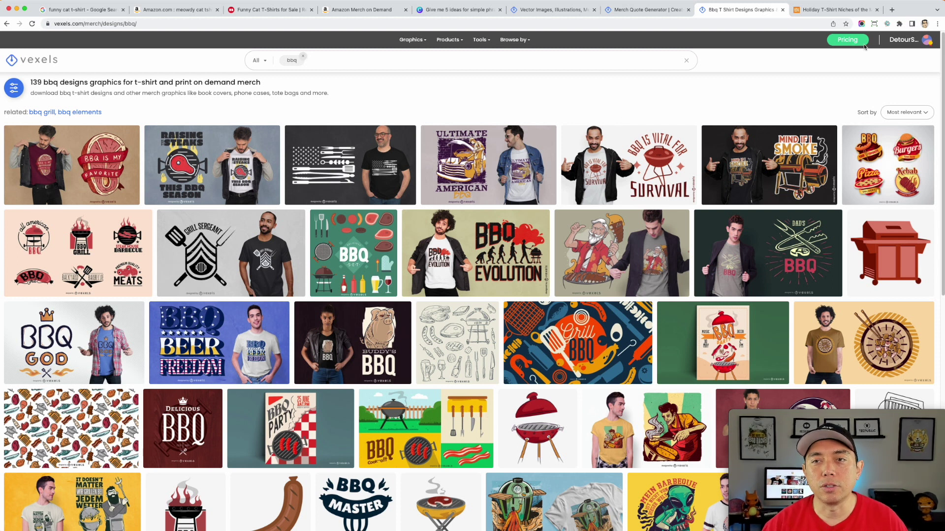
click(814, 11)
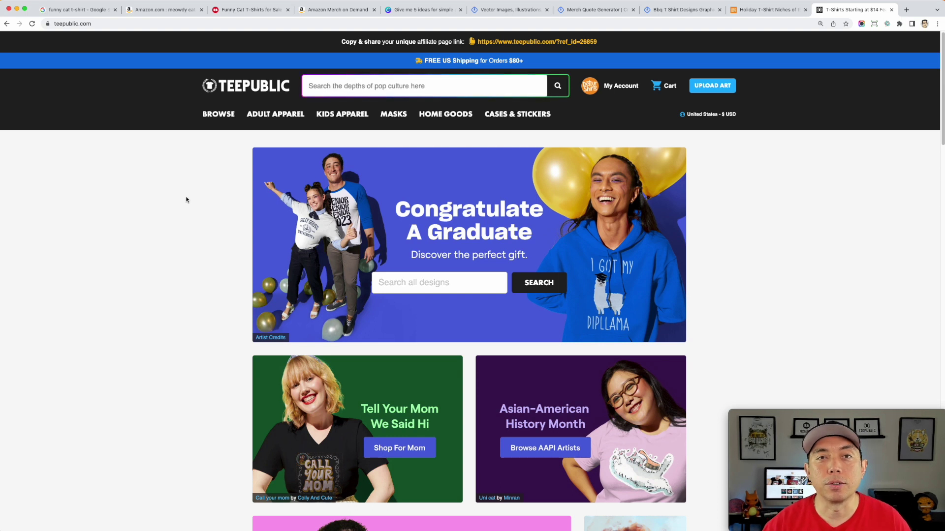
Step: Open TeePublic's T-Shirt Tag Directory from the page footer
scroll(240, 247, down, 15)
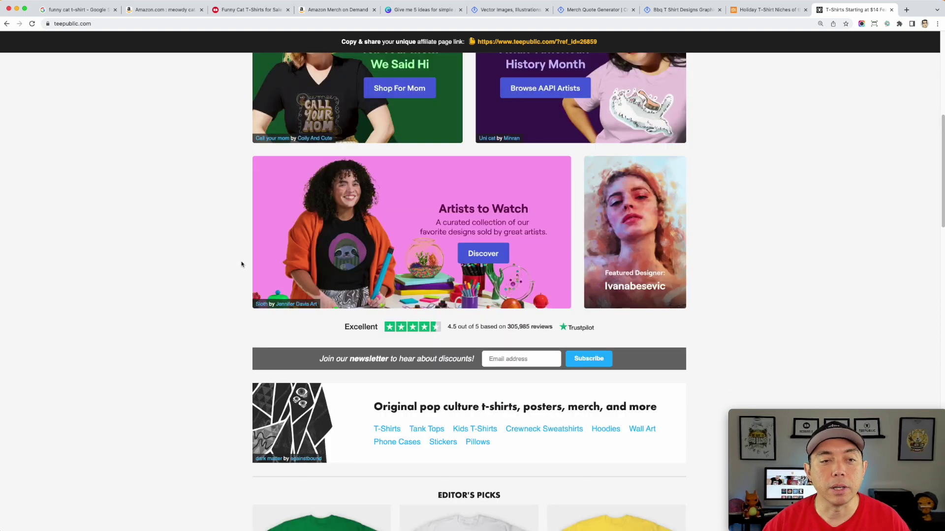
scroll(243, 274, down, 10)
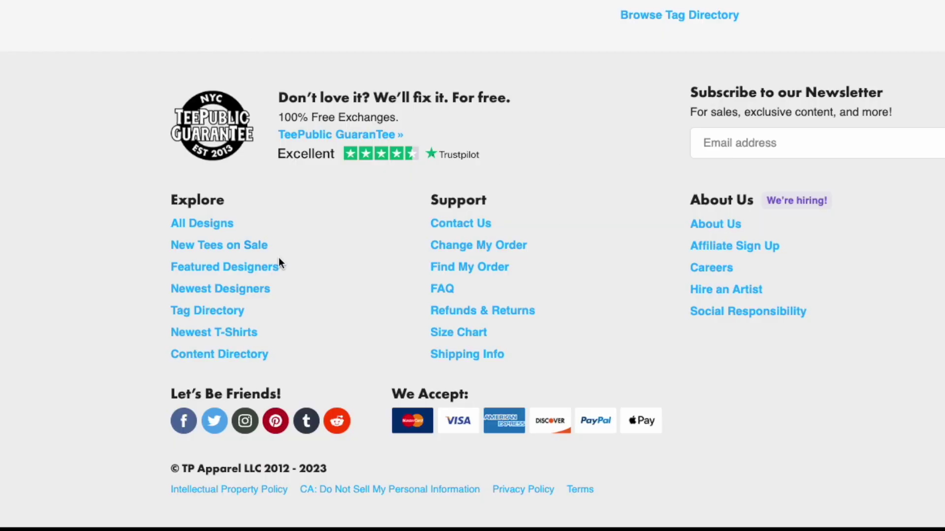
click(226, 311)
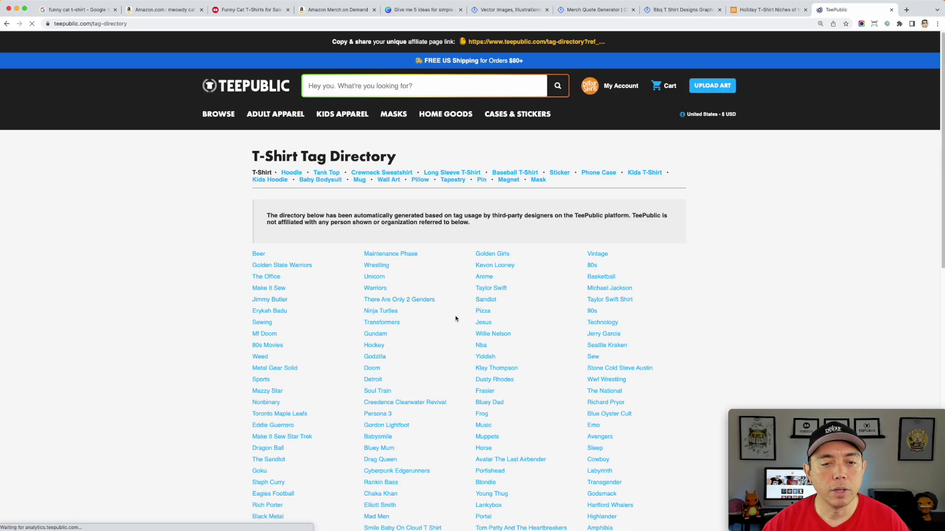
Step: Scroll through the popular t-shirt tags, then return to the Merch Quote Generator
scroll(753, 234, down, 8)
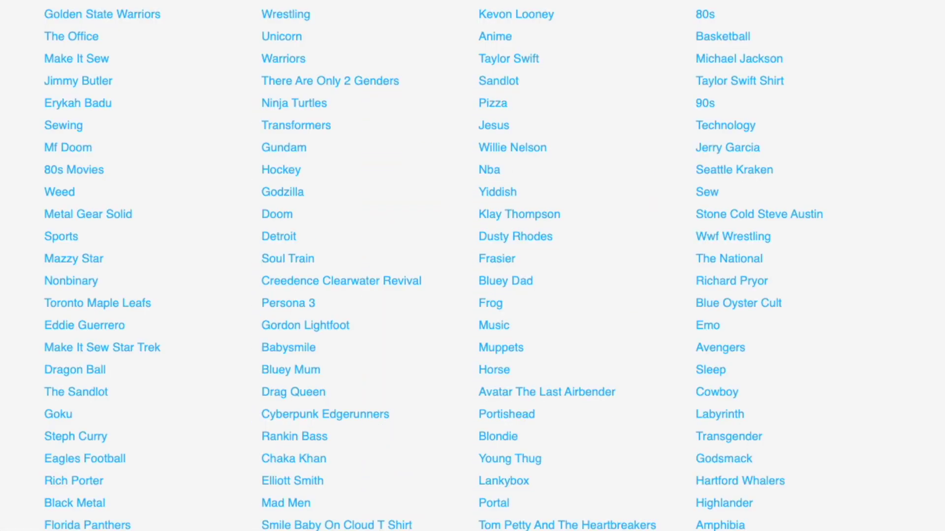
scroll(473, 266, down, 3)
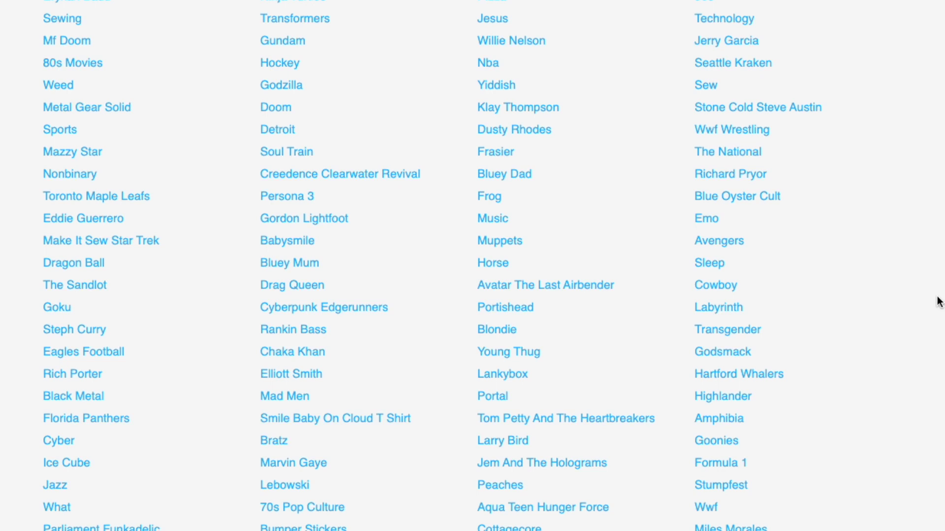
scroll(939, 302, down, 2)
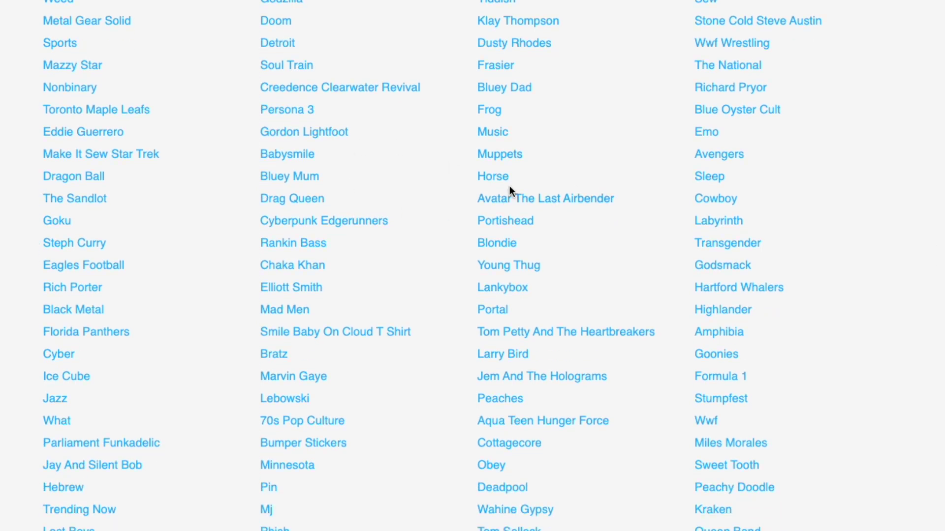
scroll(504, 215, down, 2)
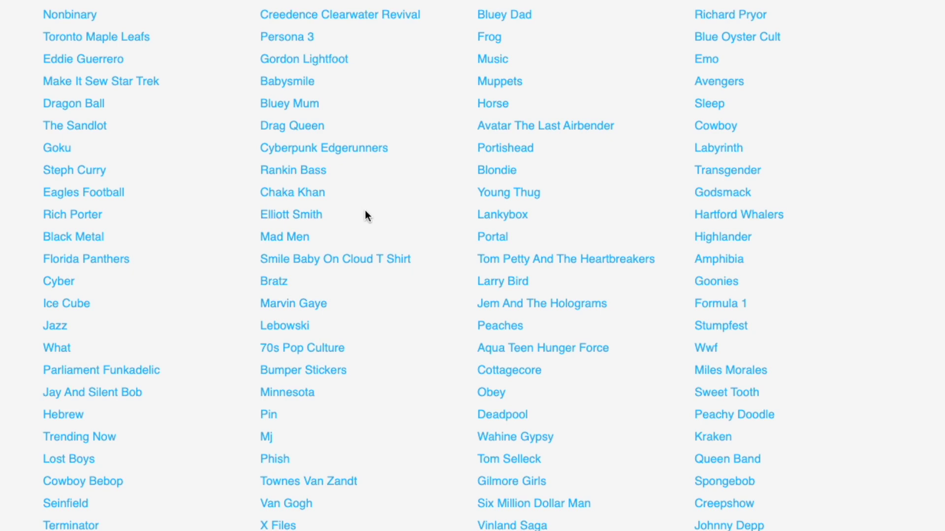
scroll(295, 131, down, 1)
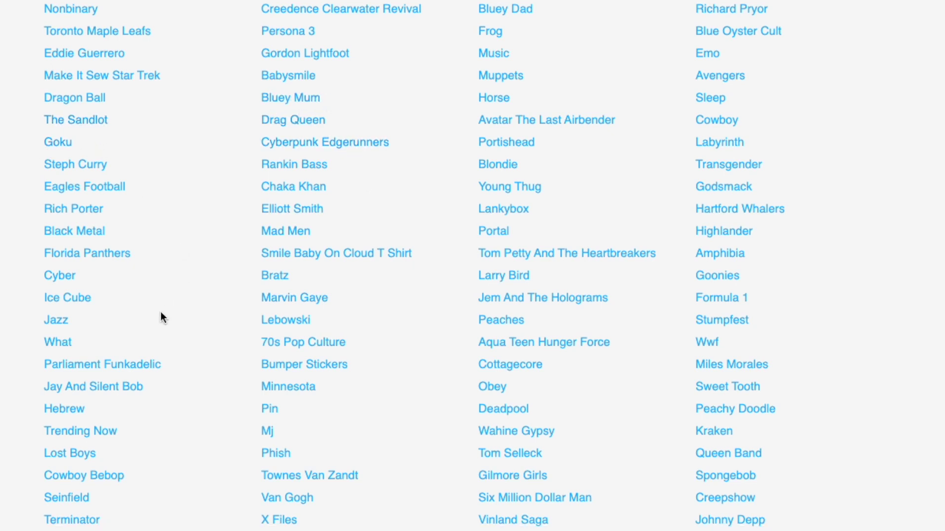
scroll(161, 313, down, 2)
scroll(474, 362, down, 2)
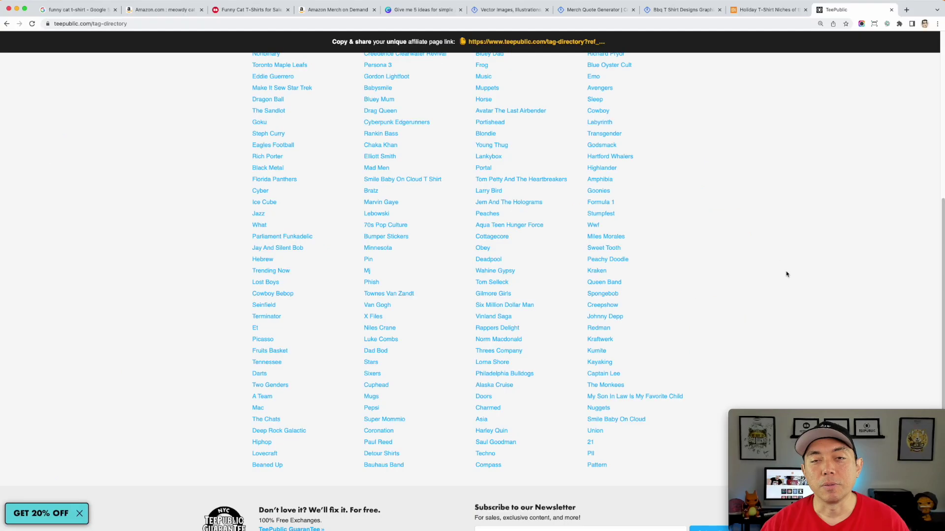
scroll(786, 272, up, 5)
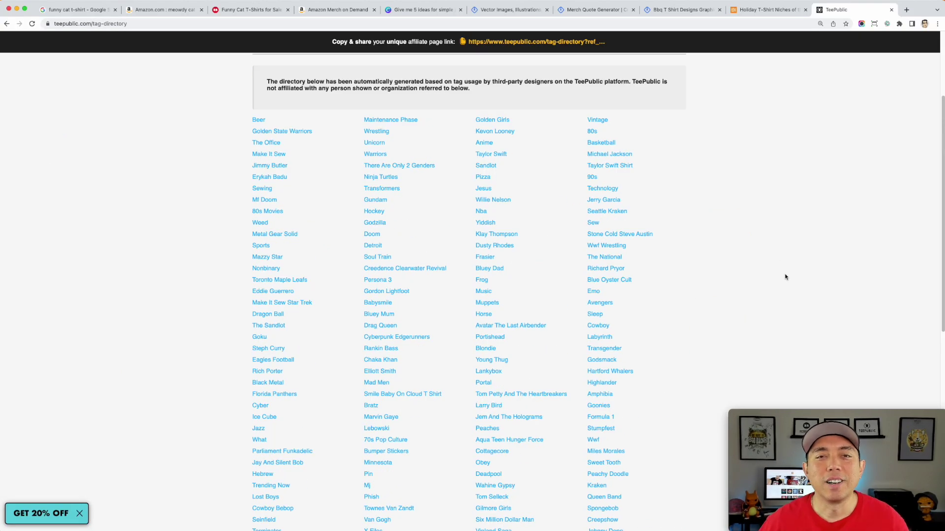
click(592, 10)
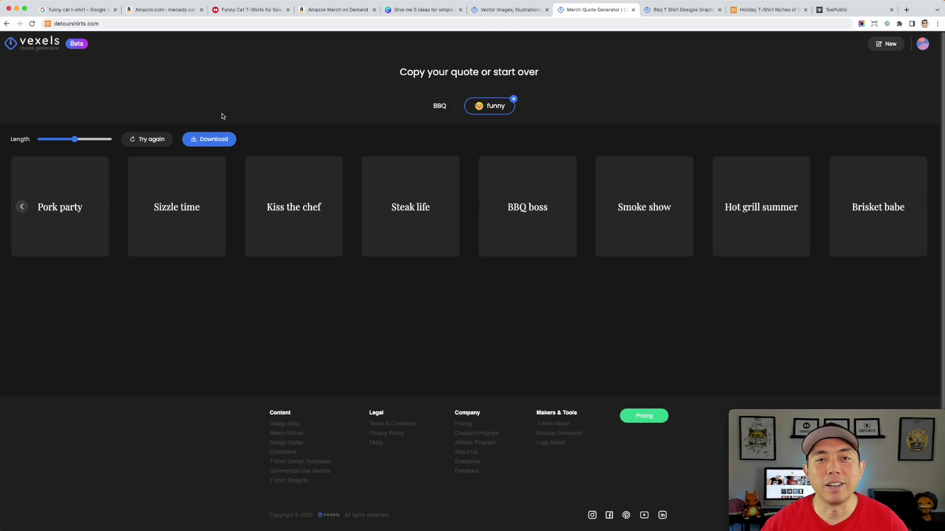
mouse_move(94, 212)
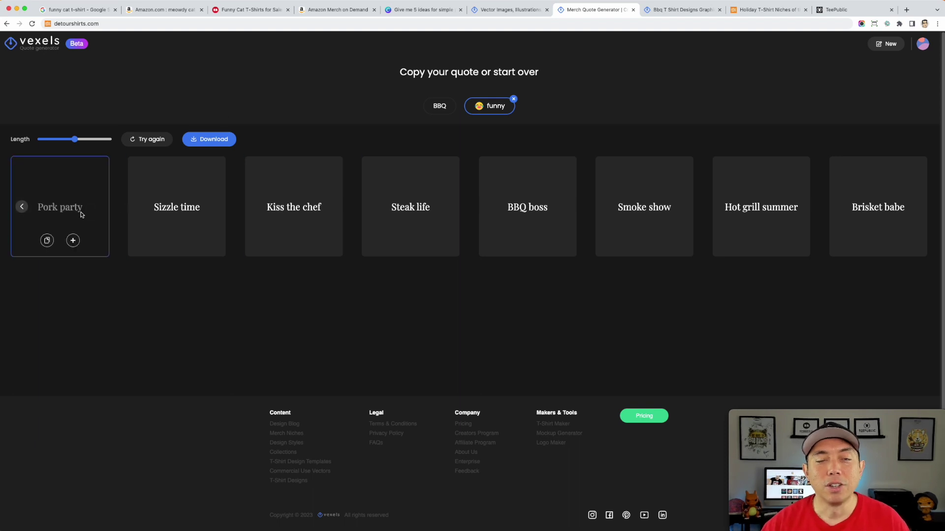
mouse_move(217, 232)
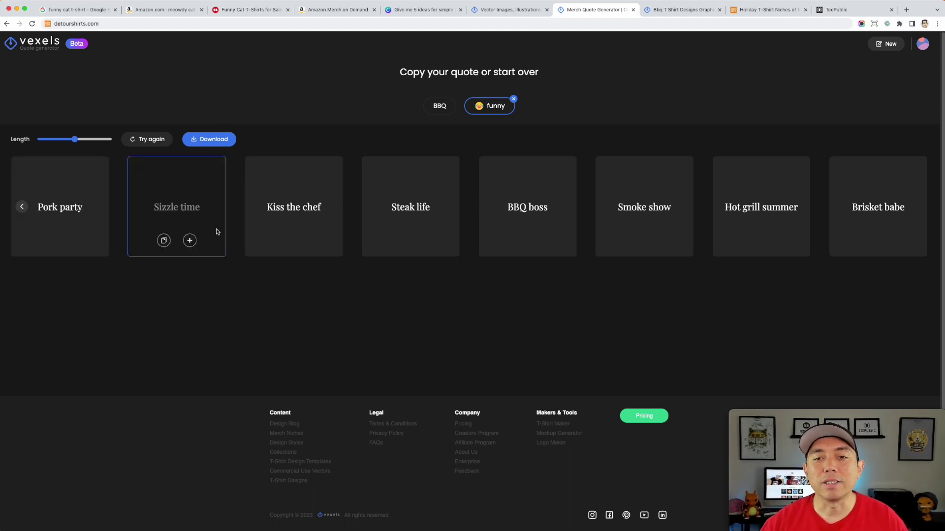